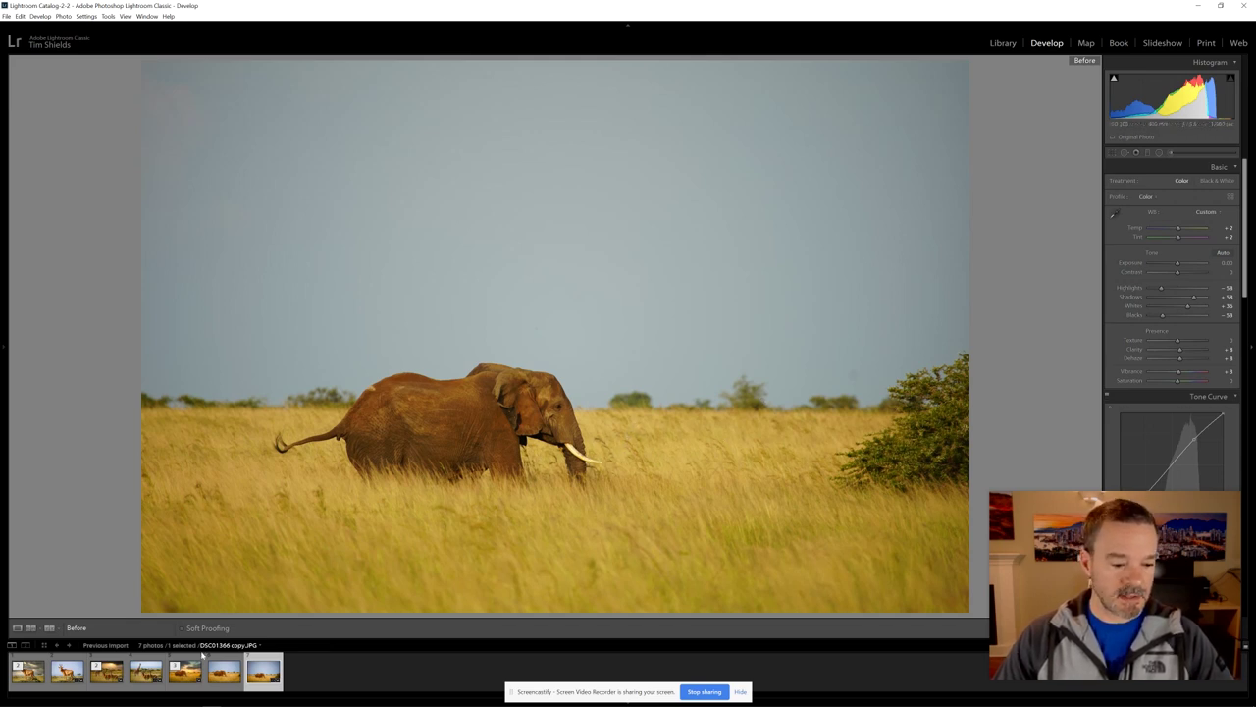
- Compare the sunset-sky and blue-sky elephant versions, toggling Before/After against the original
{"action": "left_click", "coordinate": [186, 673]}
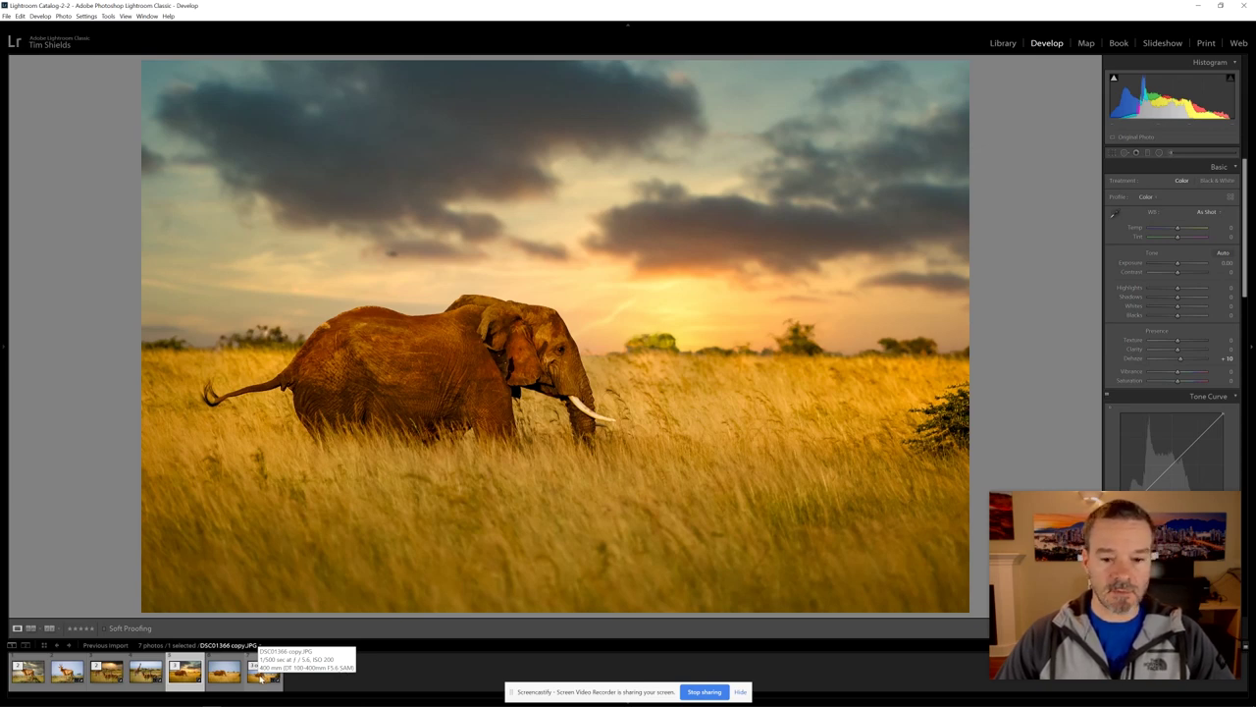
{"action": "left_click", "coordinate": [261, 676]}
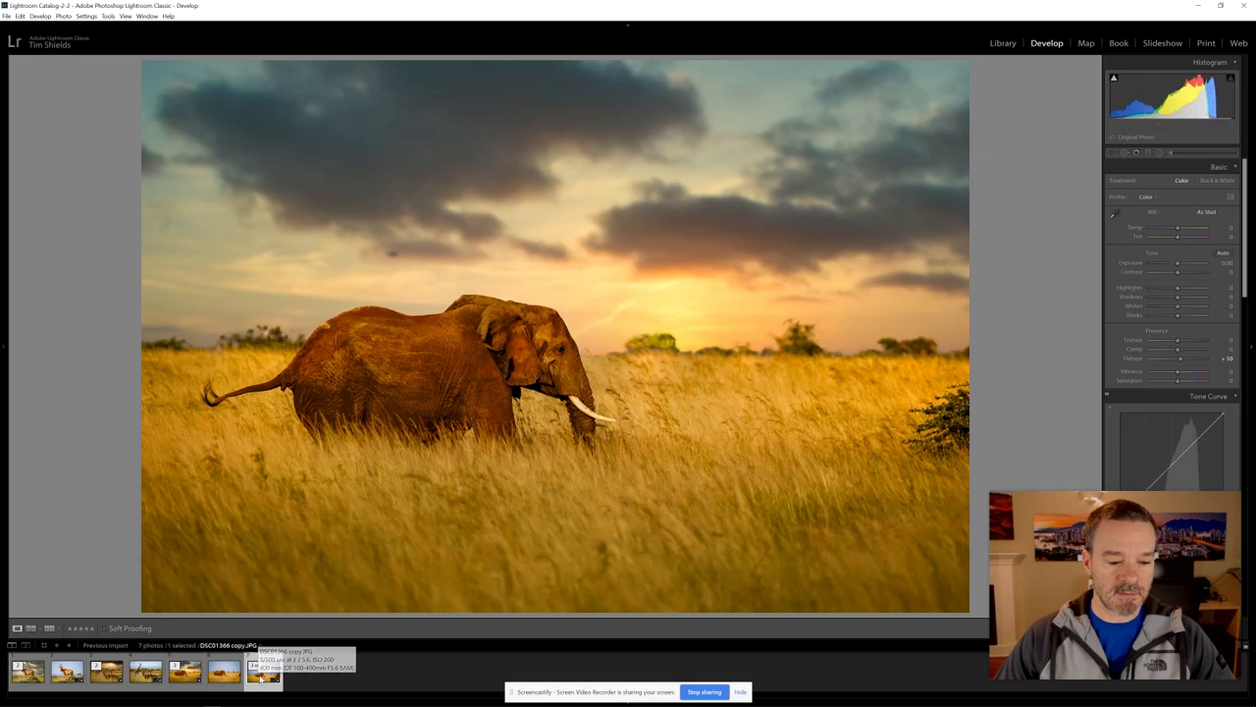
{"action": "key", "text": "backslash"}
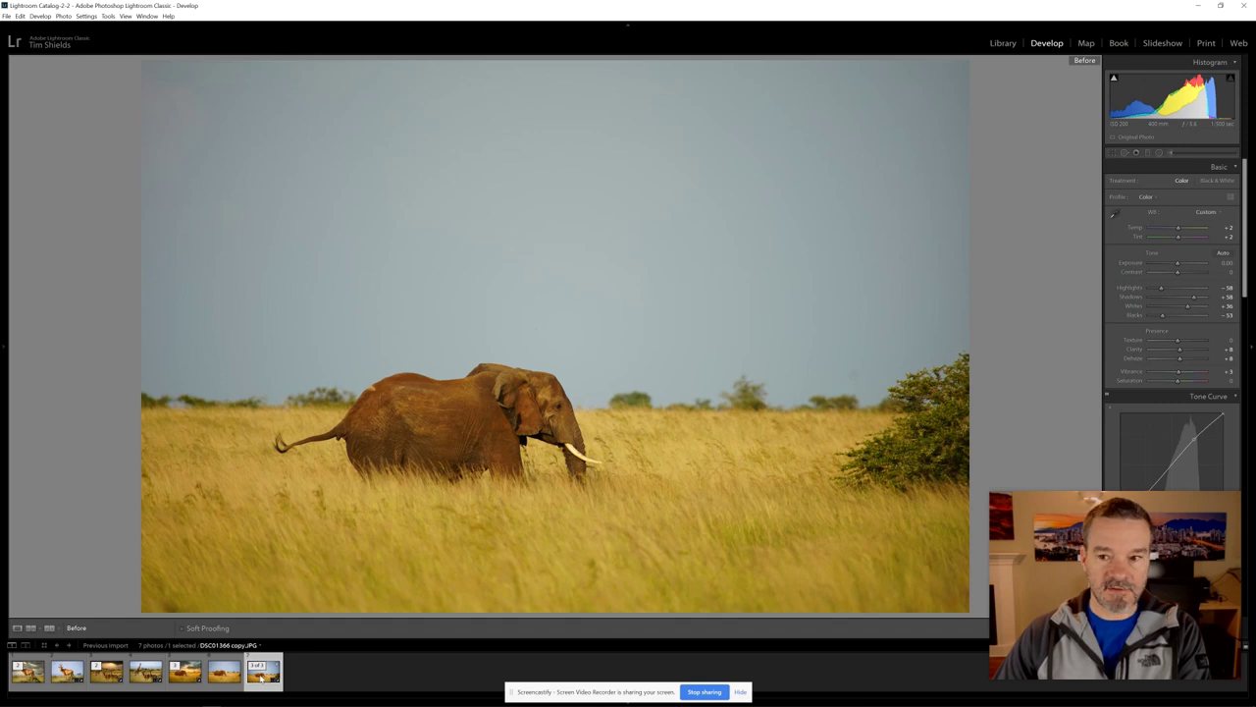
{"action": "key", "text": "backslash"}
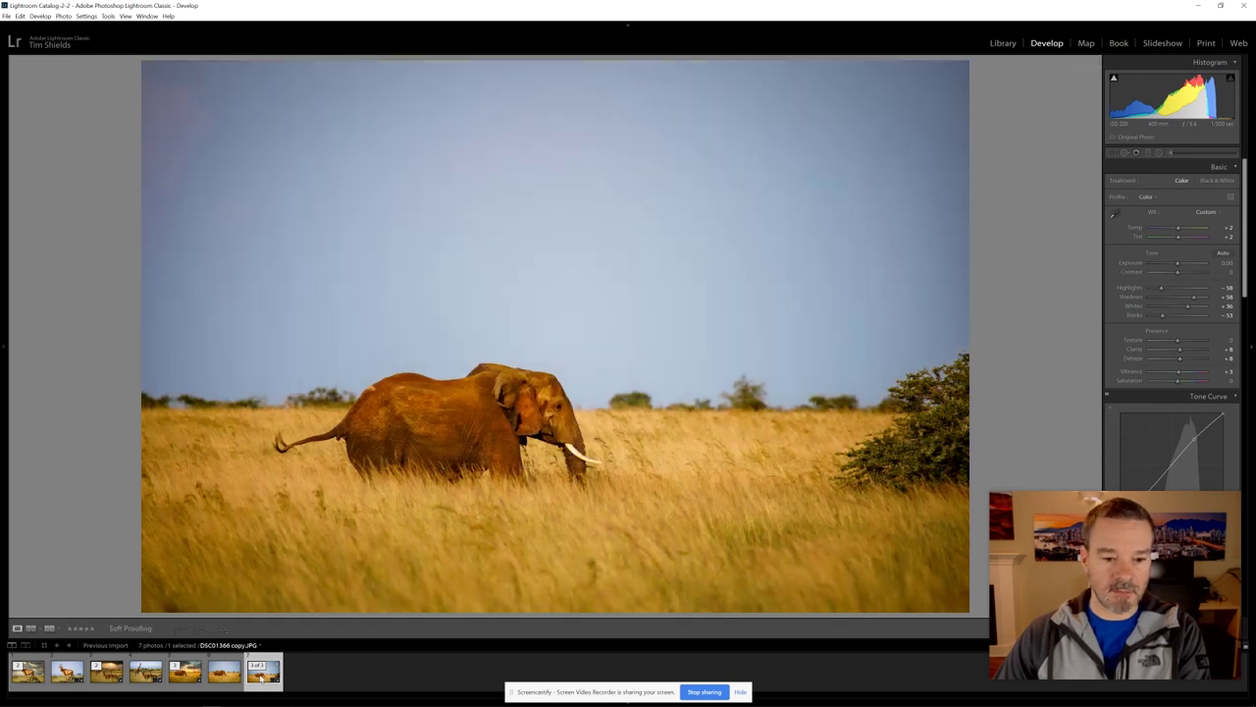
{"action": "key", "text": "backslash"}
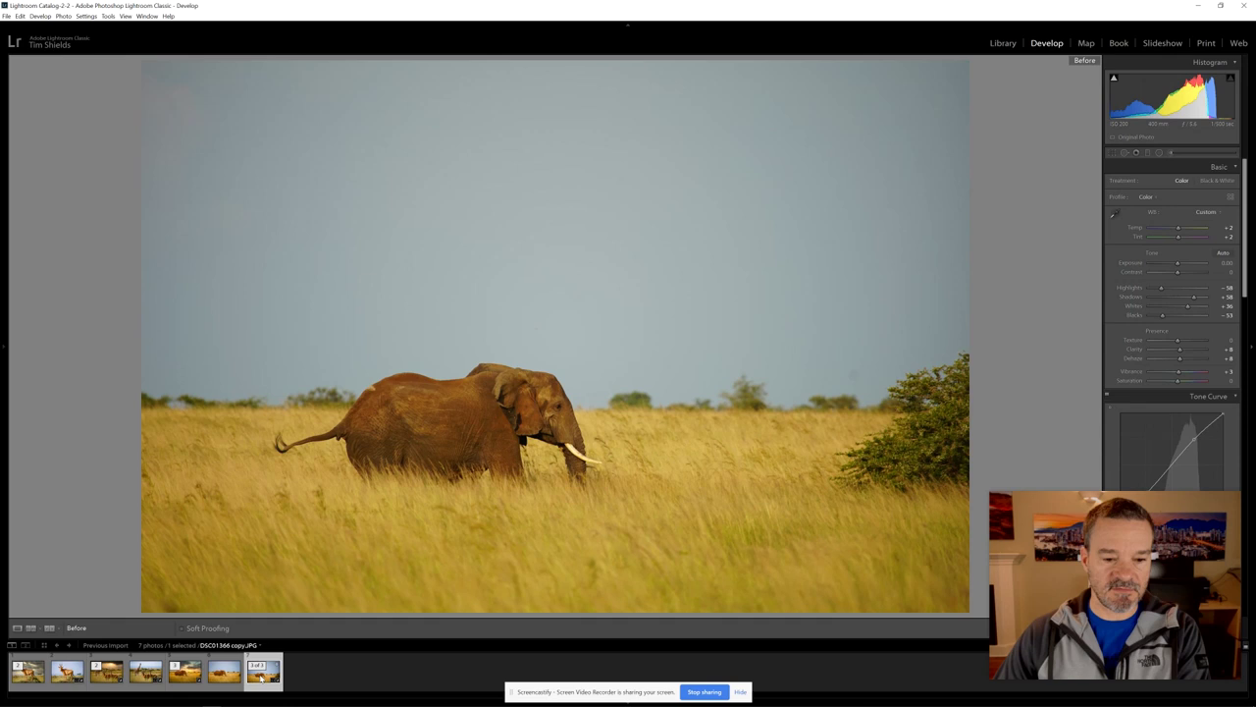
{"action": "key", "text": "backslash"}
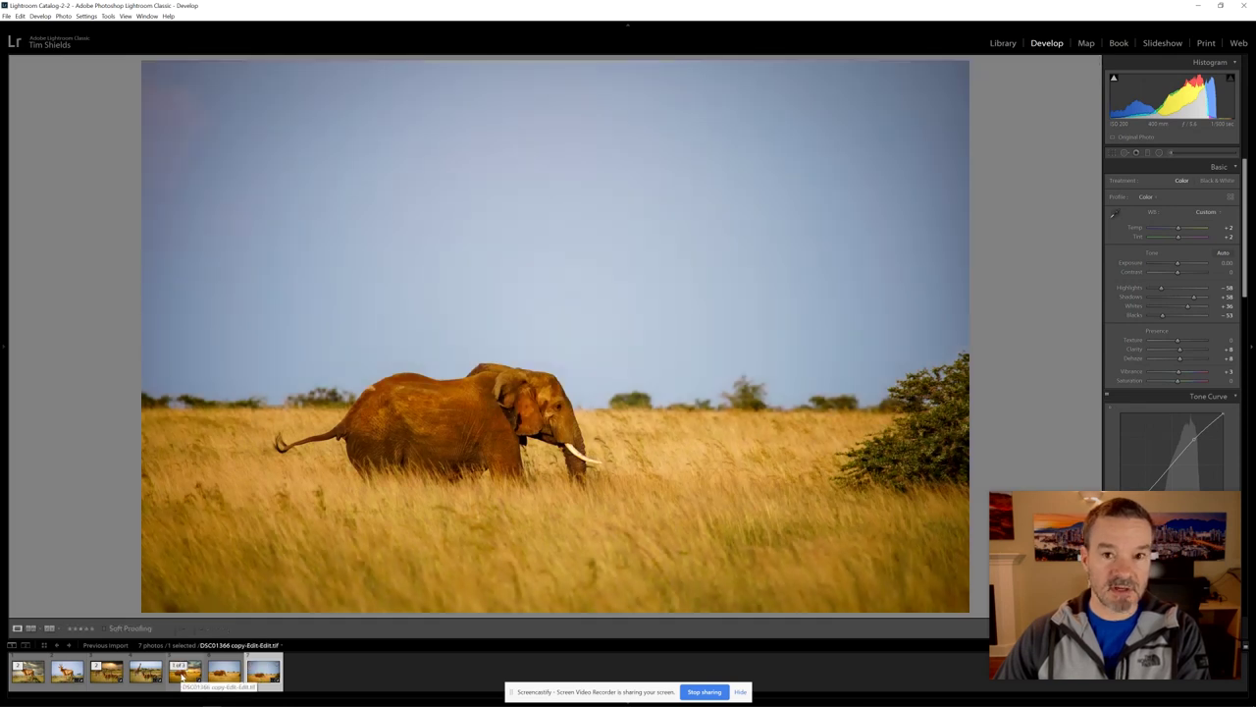
{"action": "left_click", "coordinate": [182, 677]}
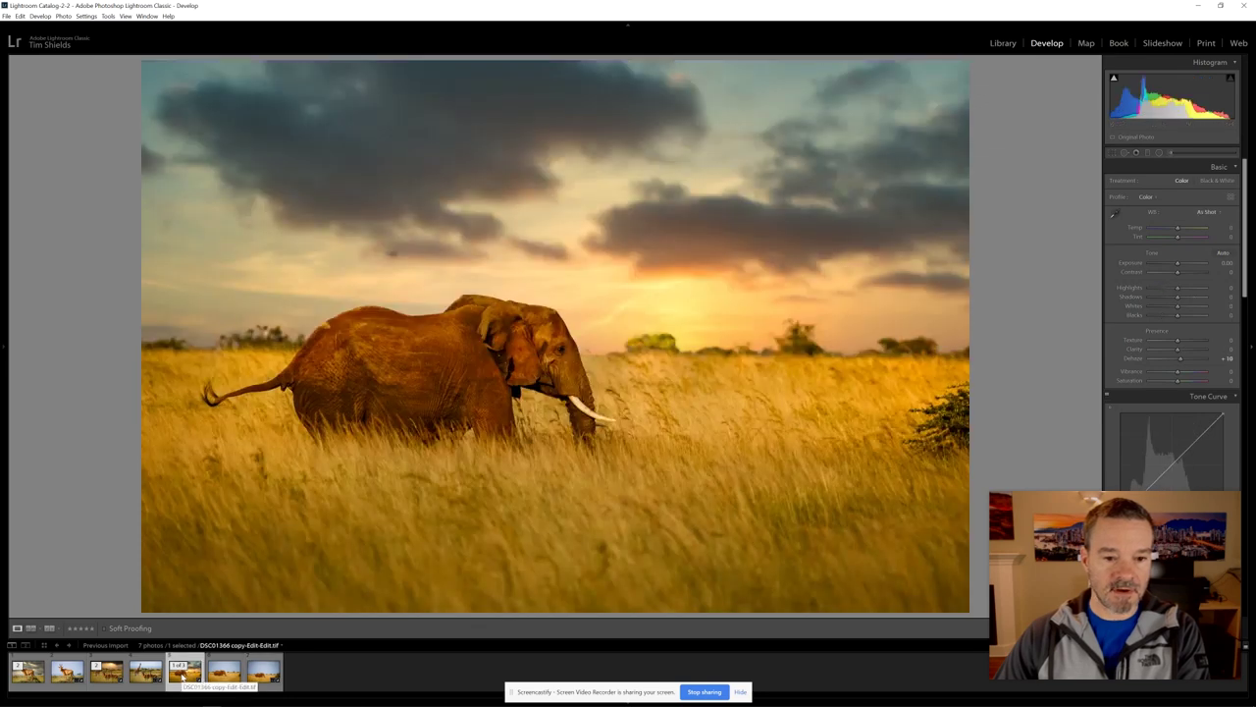
{"action": "left_click", "coordinate": [263, 671]}
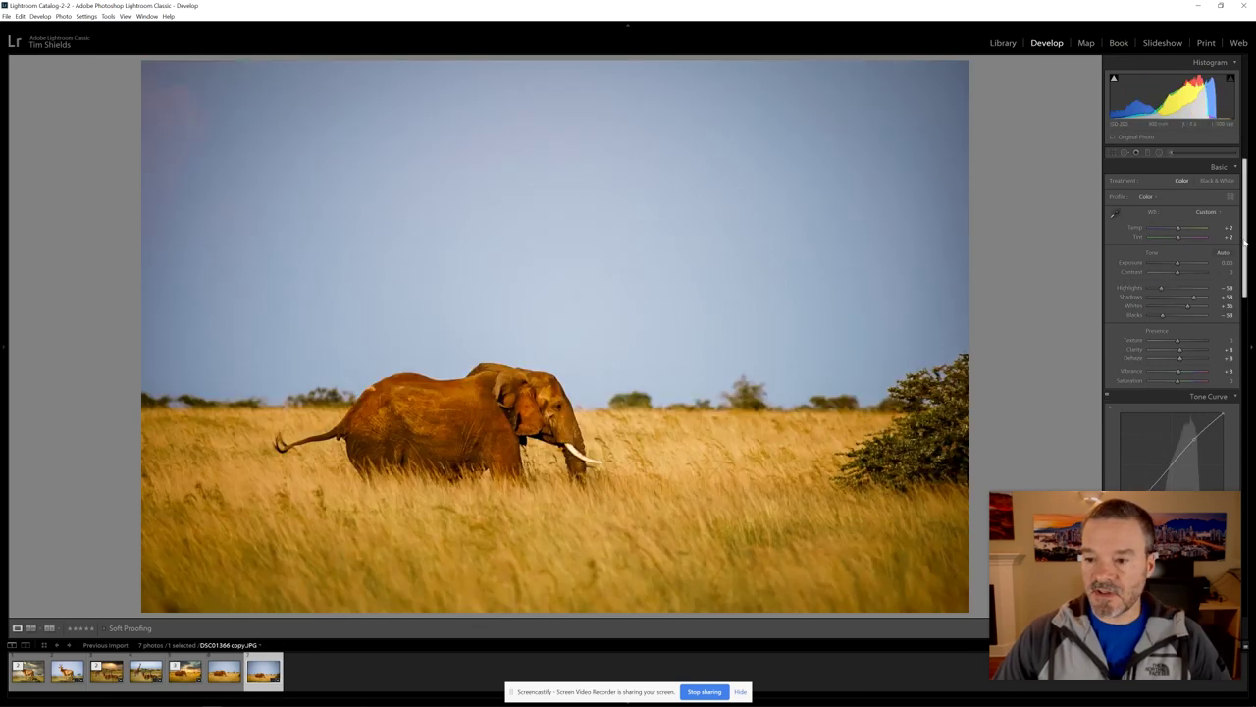
- Lower the Blacks slider in the Basic panel for deeper shadows
{"action": "scroll", "coordinate": [1242, 226], "scroll_direction": "down", "scroll_amount": 2}
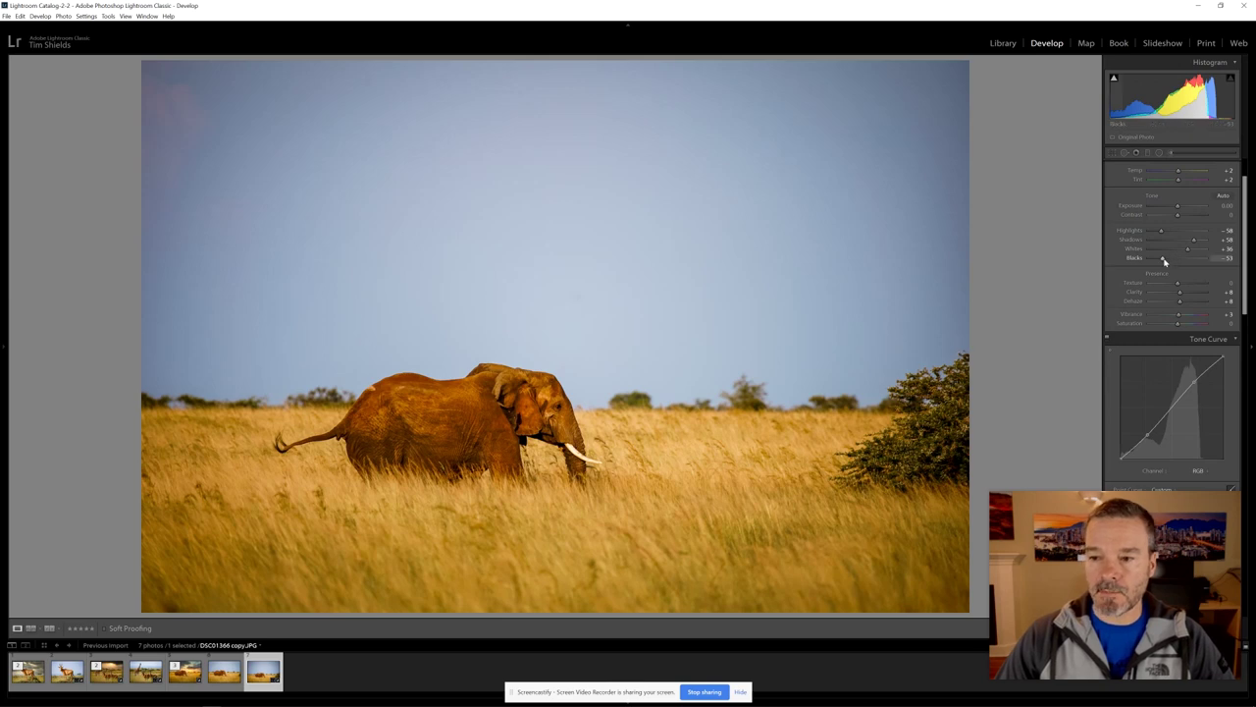
{"action": "left_click_drag", "start_coordinate": [1165, 260], "coordinate": [1156, 265]}
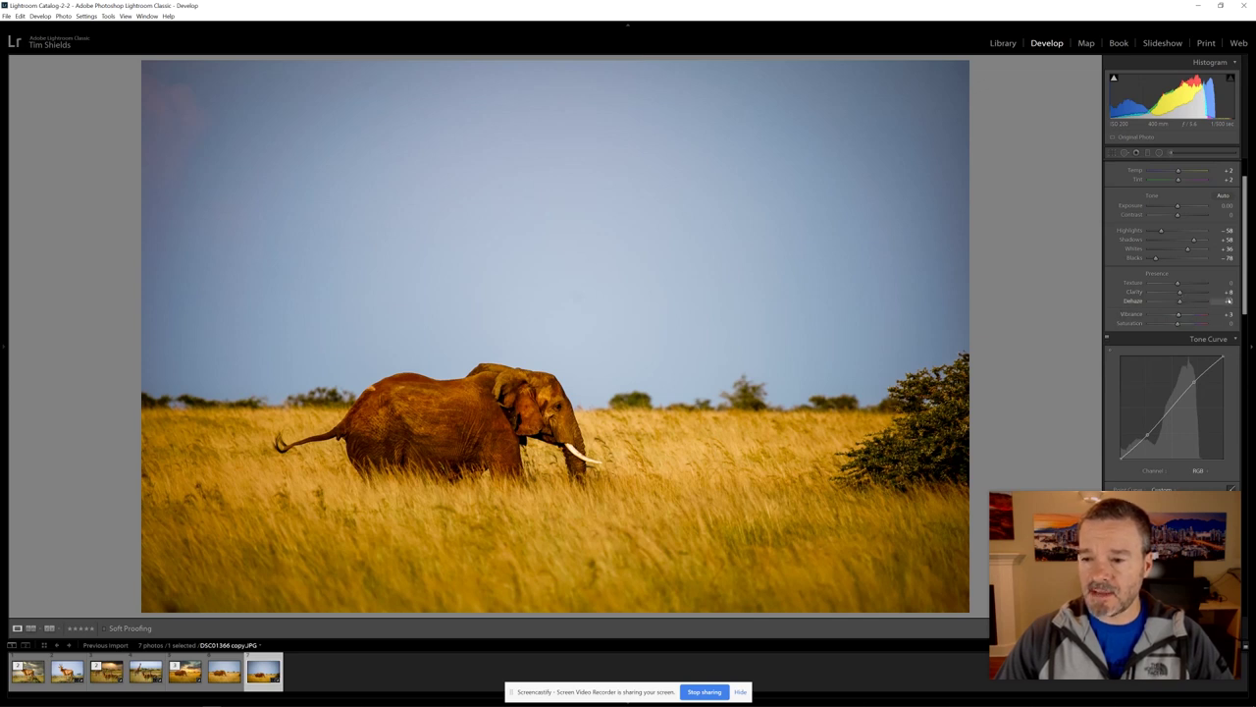
{"action": "scroll", "coordinate": [1241, 327], "scroll_direction": "down", "scroll_amount": 5}
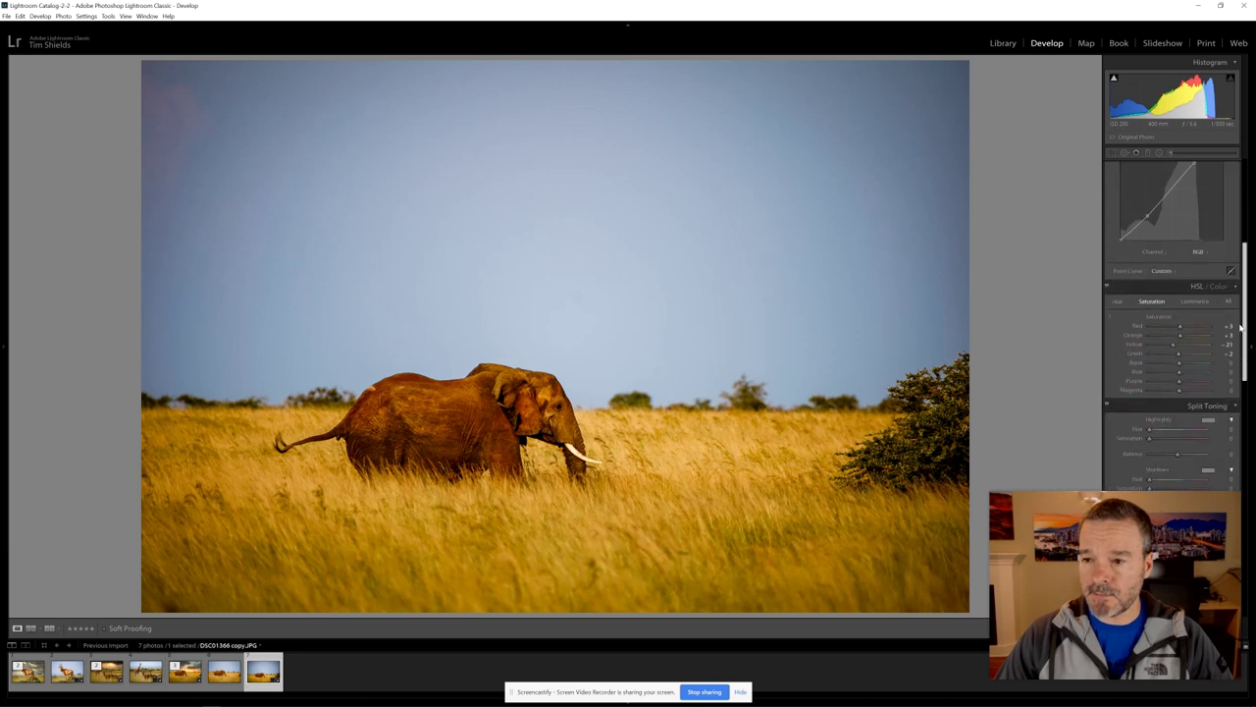
{"action": "scroll", "coordinate": [1241, 327], "scroll_direction": "up", "scroll_amount": 2}
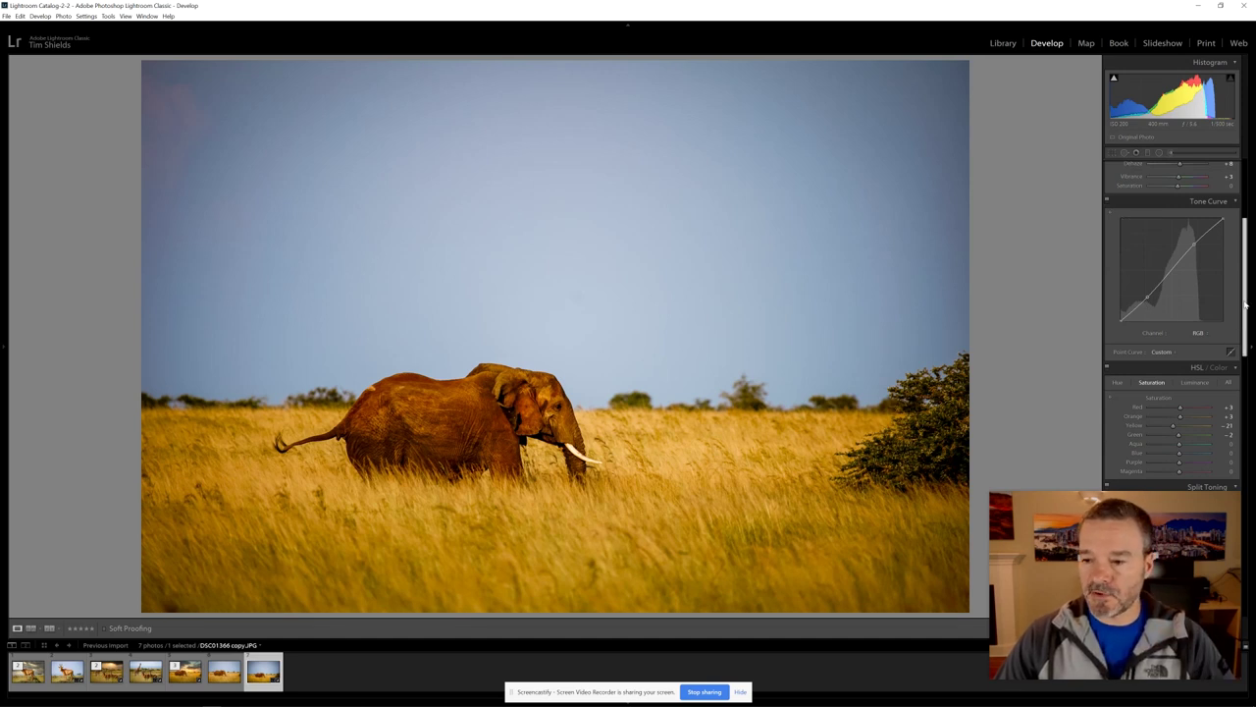
{"action": "left_click_drag", "start_coordinate": [1246, 296], "coordinate": [1247, 356]}
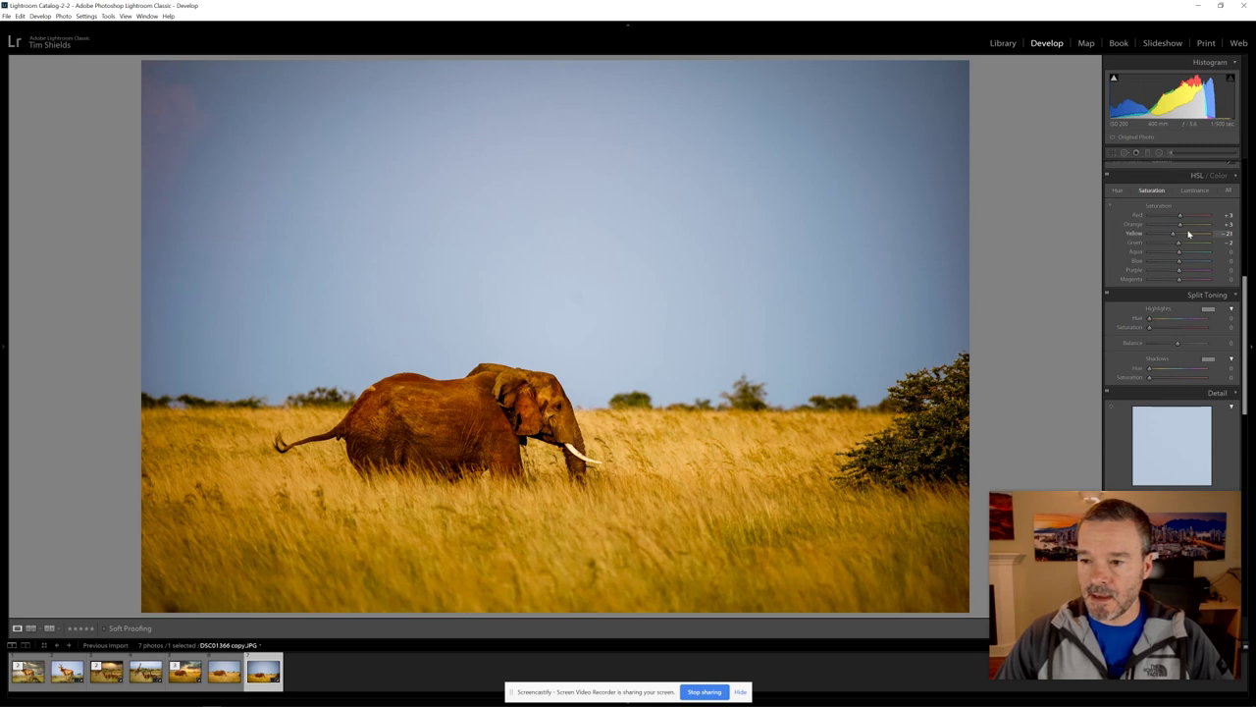
{"action": "left_click", "coordinate": [1118, 191]}
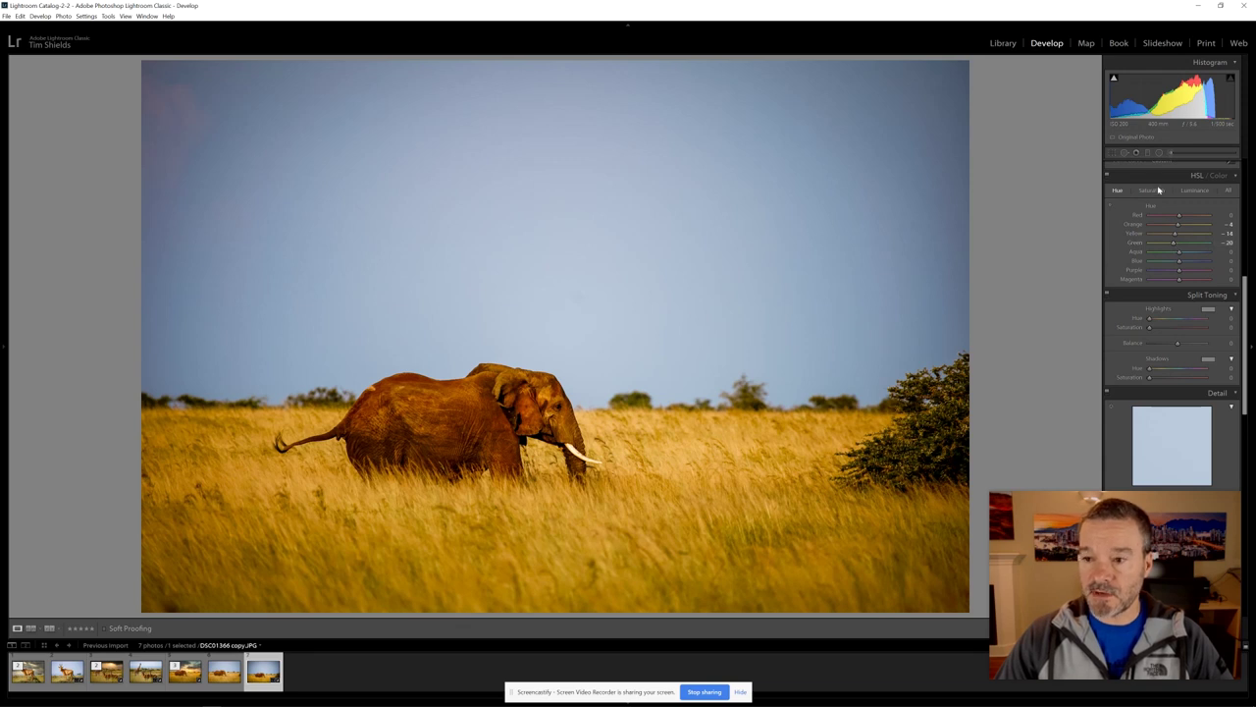
{"action": "left_click", "coordinate": [1159, 193]}
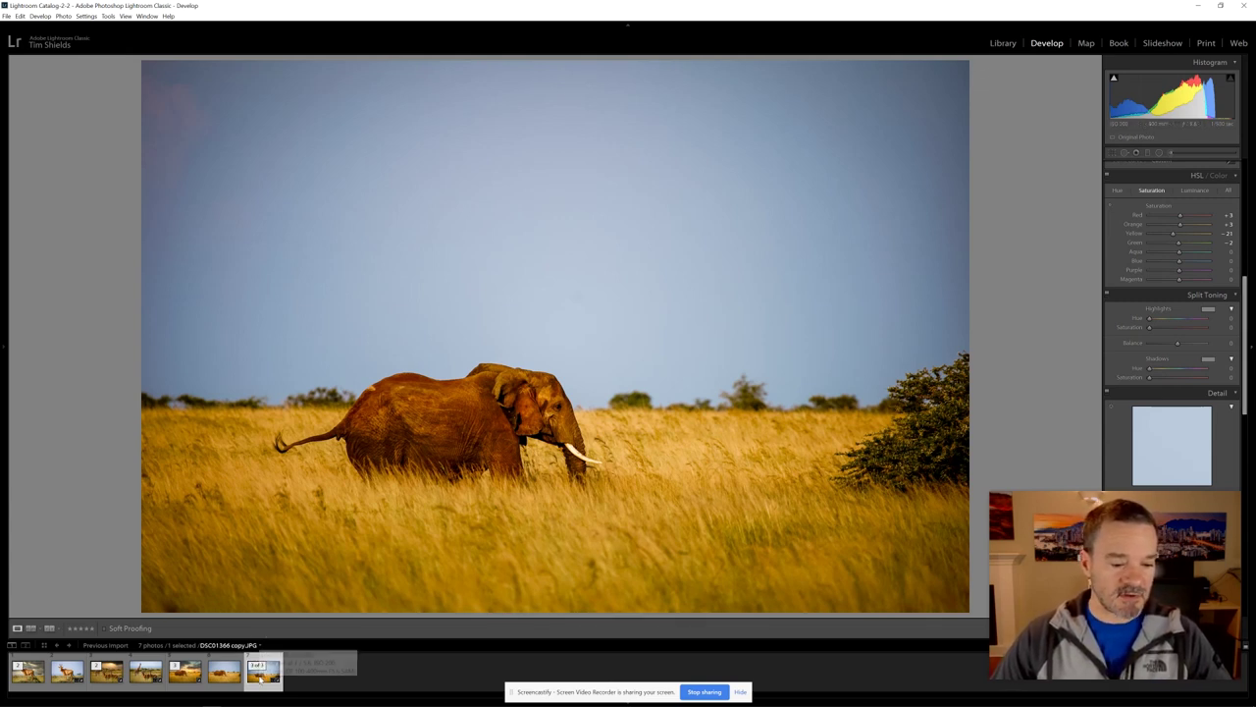
{"action": "mouse_move", "coordinate": [263, 671]}
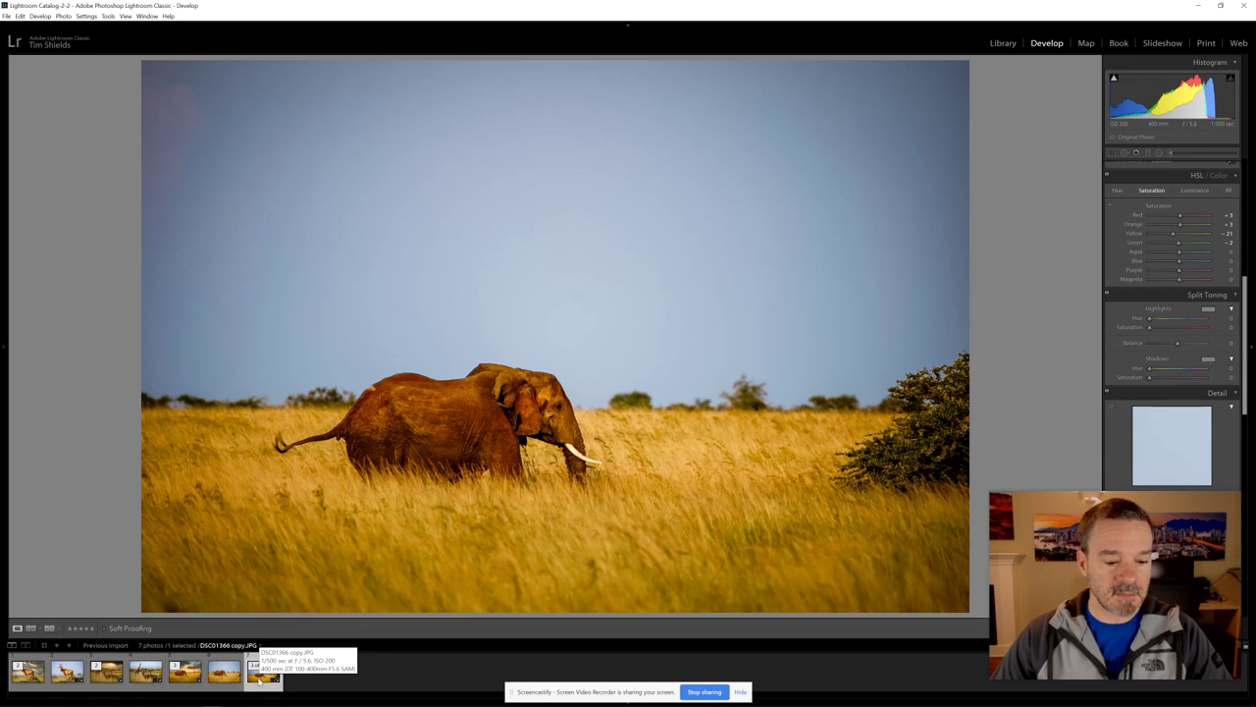
- Send the elephant photo to Luminar 4 as a copy with Lightroom adjustments
{"action": "right_click", "coordinate": [259, 676]}
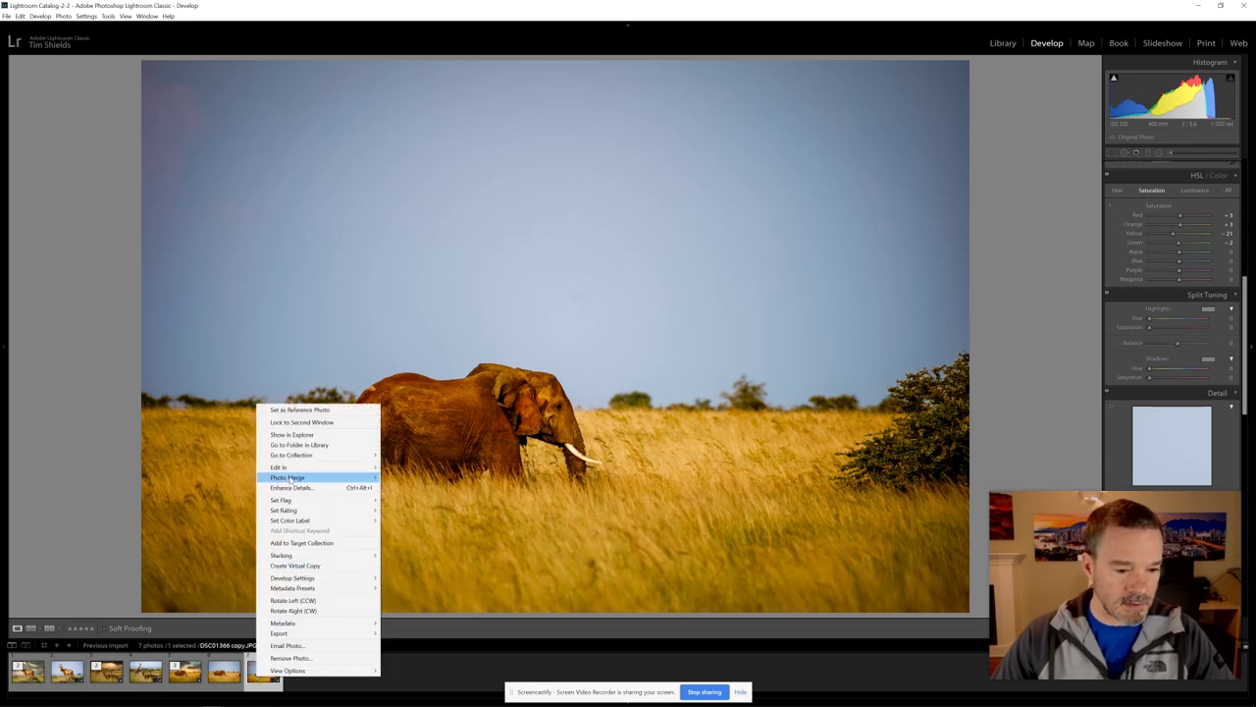
{"action": "mouse_move", "coordinate": [279, 466]}
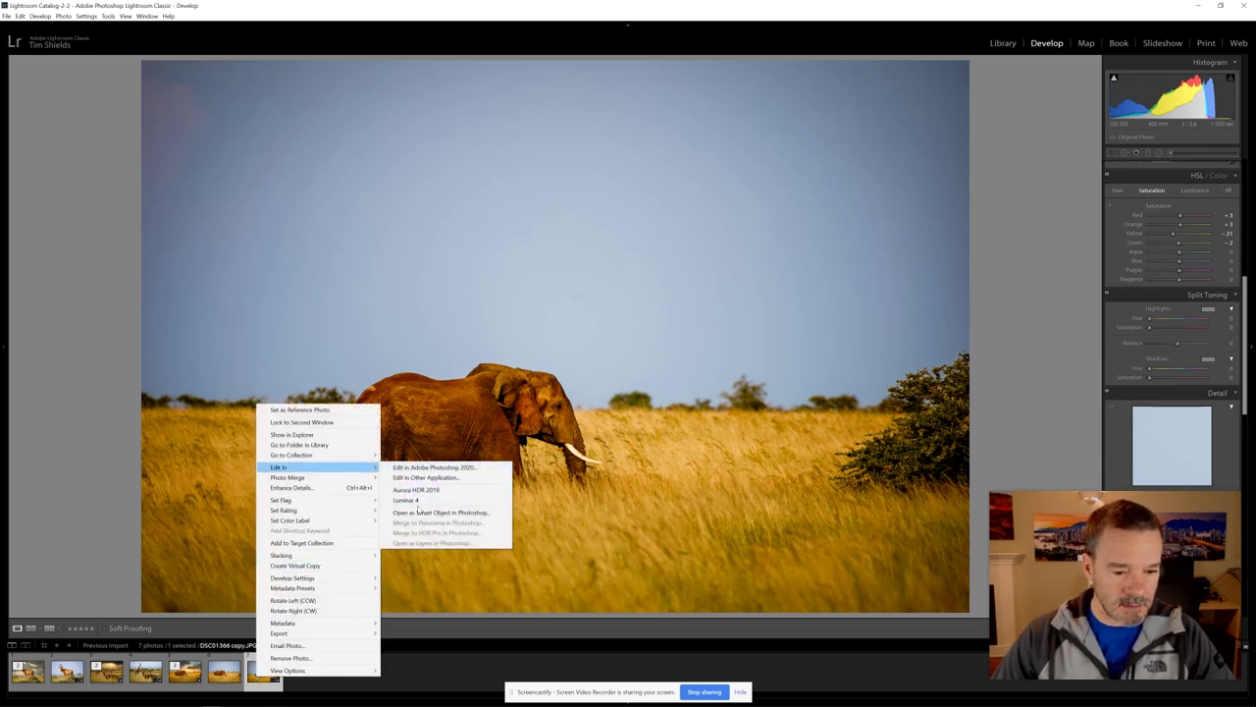
{"action": "left_click", "coordinate": [418, 501]}
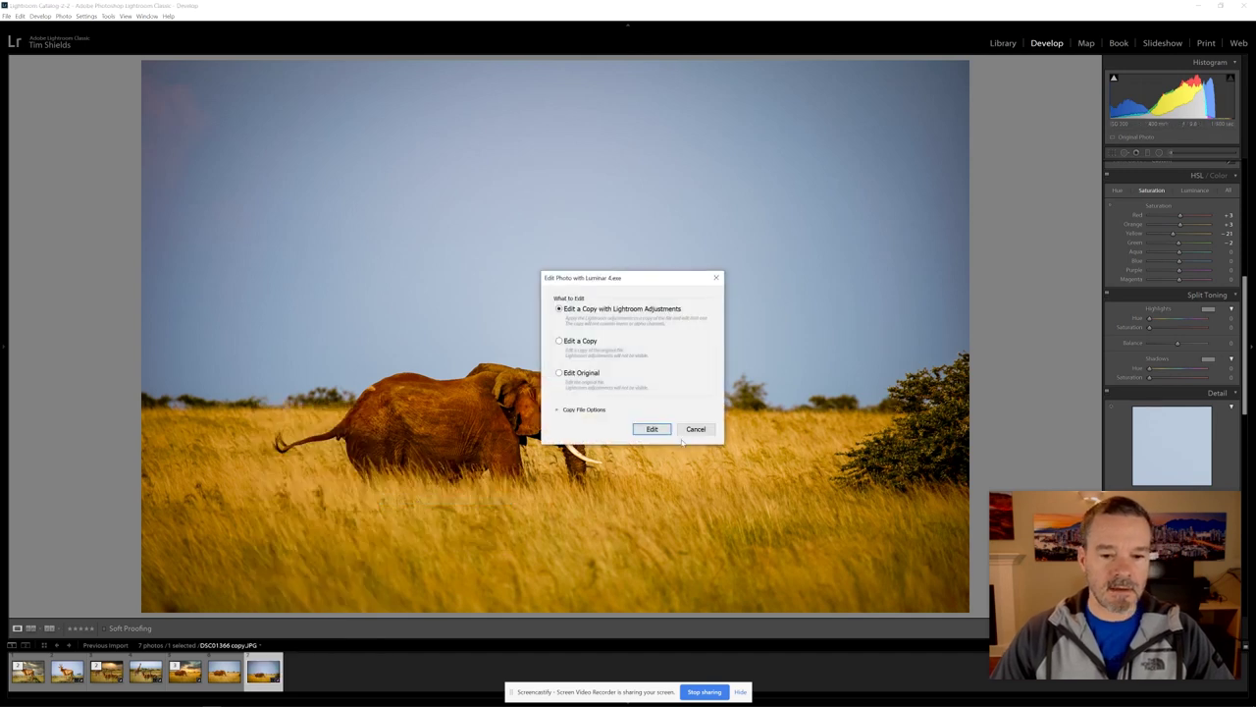
{"action": "left_click", "coordinate": [651, 429]}
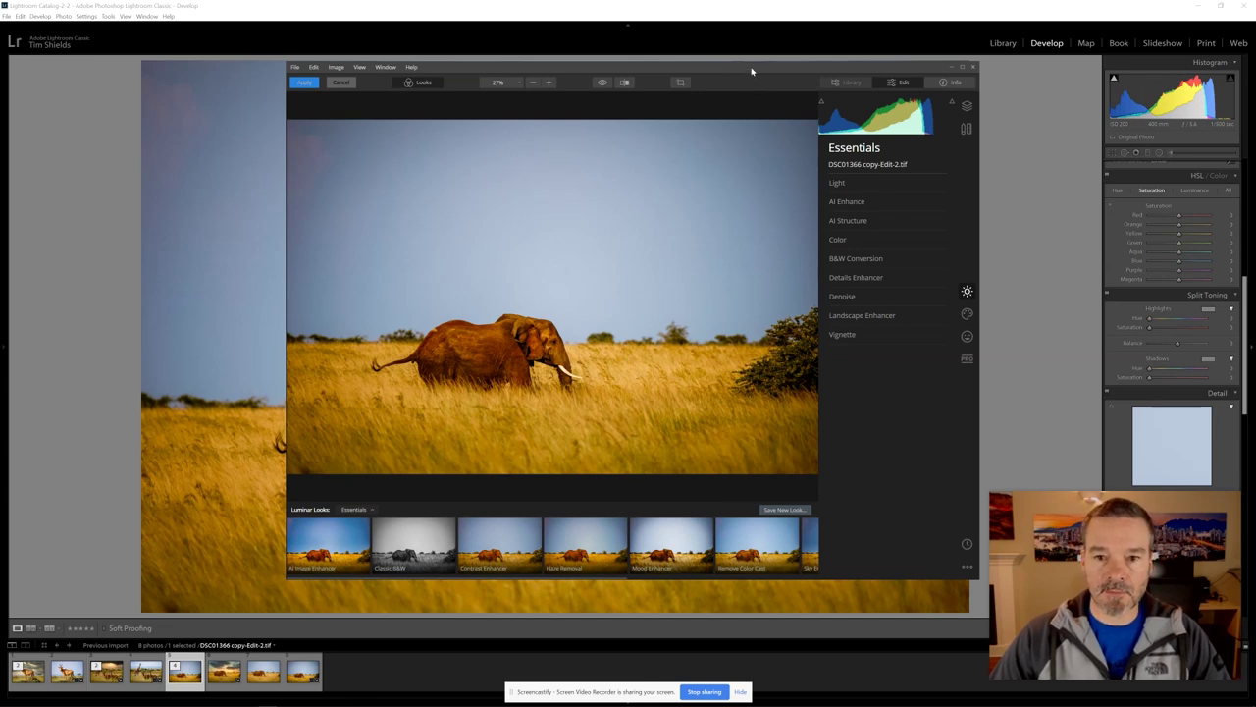
{"action": "mouse_move", "coordinate": [752, 70]}
{"action": "left_mouse_down"}
{"action": "mouse_move", "coordinate": [631, 62]}
{"action": "mouse_move", "coordinate": [799, 68]}
{"action": "mouse_move", "coordinate": [661, 62]}
{"action": "mouse_move", "coordinate": [779, 56]}
{"action": "mouse_move", "coordinate": [722, 52]}
{"action": "left_mouse_up"}
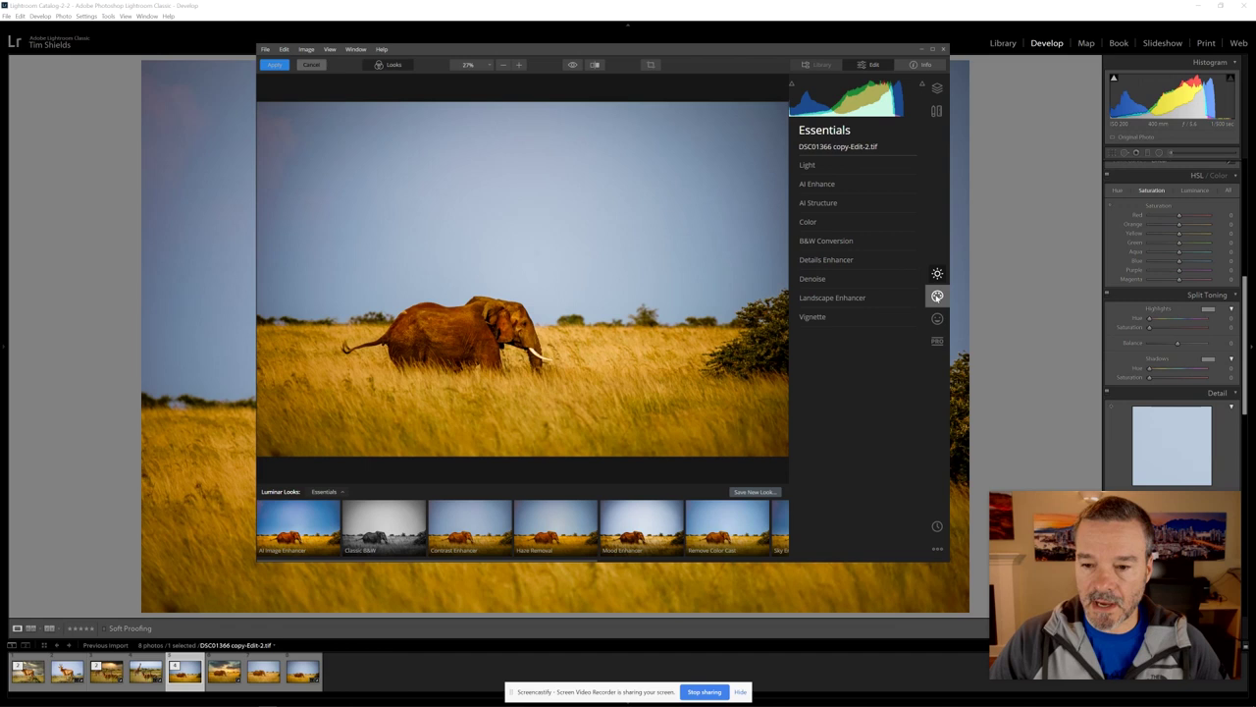
- Show AI Sky Replacement with Advanced Settings expanded and the Sky Selection list open
{"action": "left_click", "coordinate": [938, 296]}
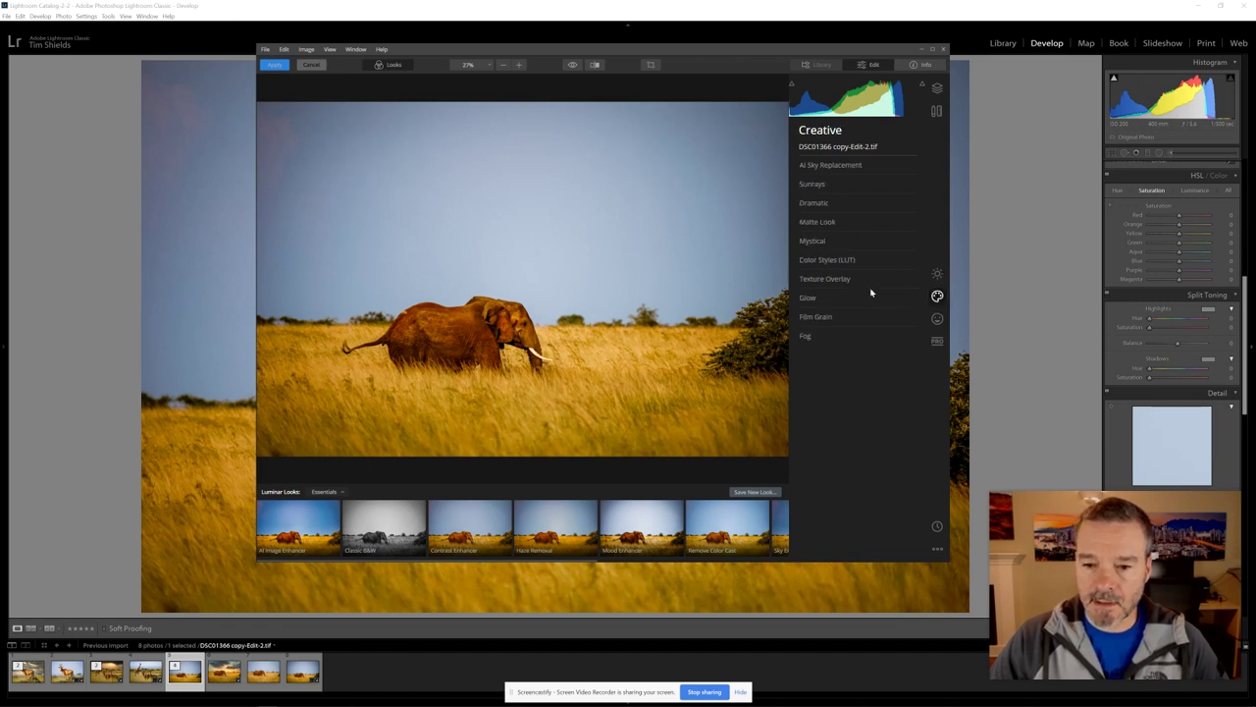
{"action": "left_click", "coordinate": [846, 167]}
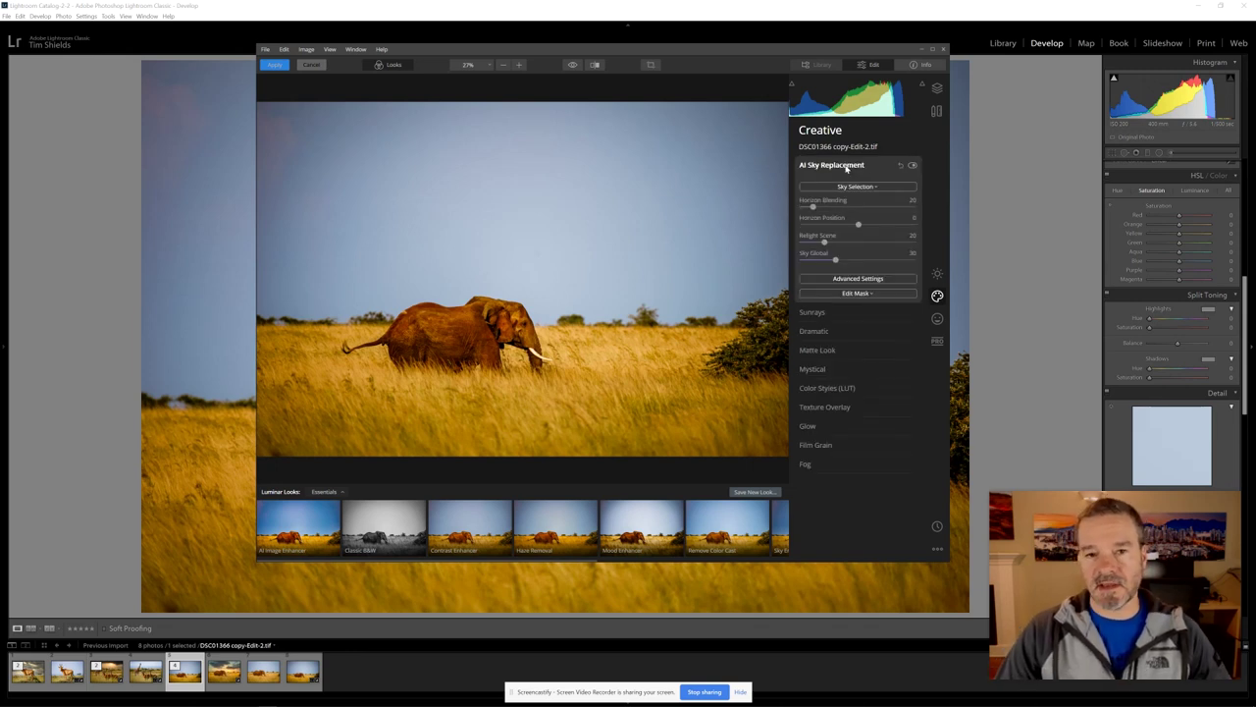
{"action": "left_click", "coordinate": [867, 279]}
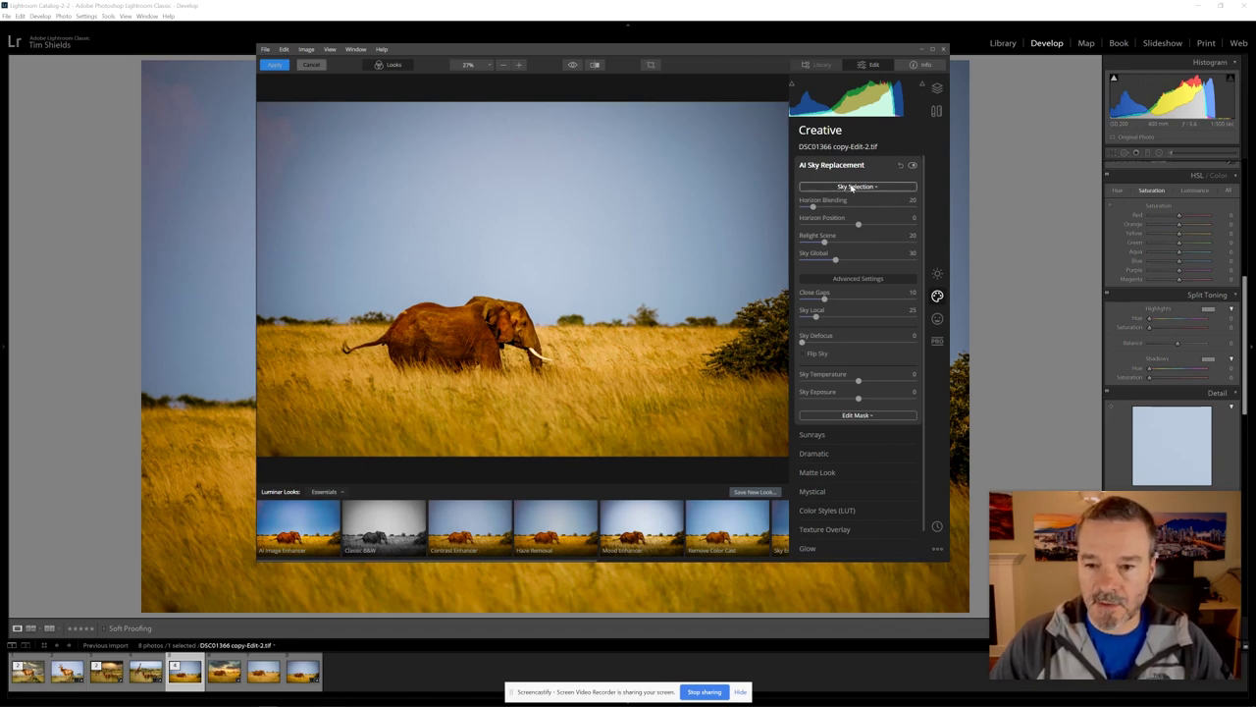
{"action": "left_click", "coordinate": [877, 186]}
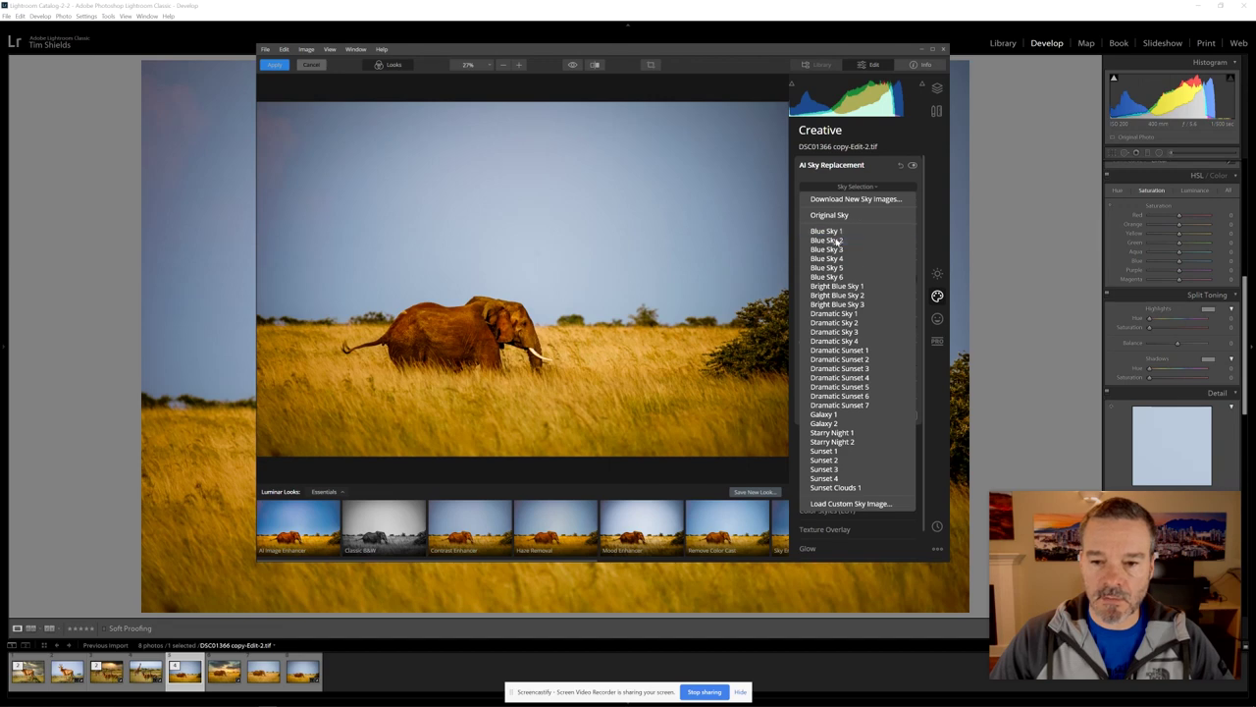
- Try Blue Sky 2, Blue Sky 3, Blue Sky 6 and Bright Blue Sky 2 as replacement skies
{"action": "left_click", "coordinate": [835, 239]}
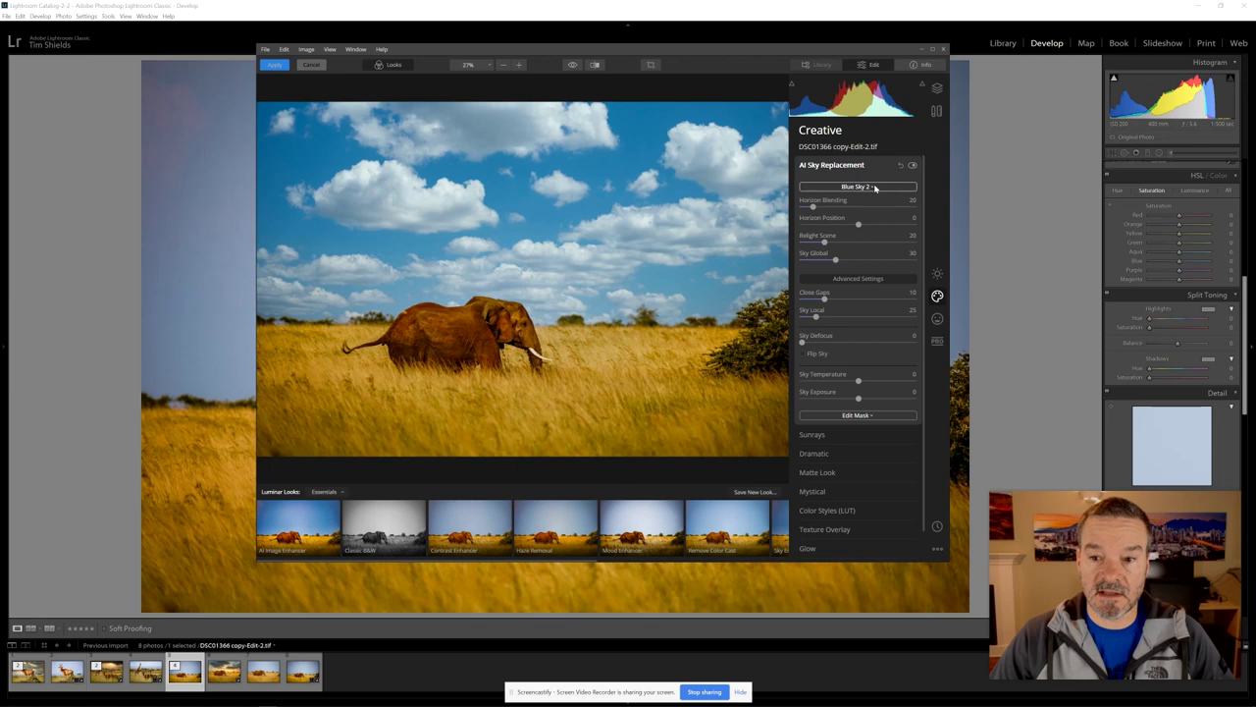
{"action": "left_click", "coordinate": [875, 187]}
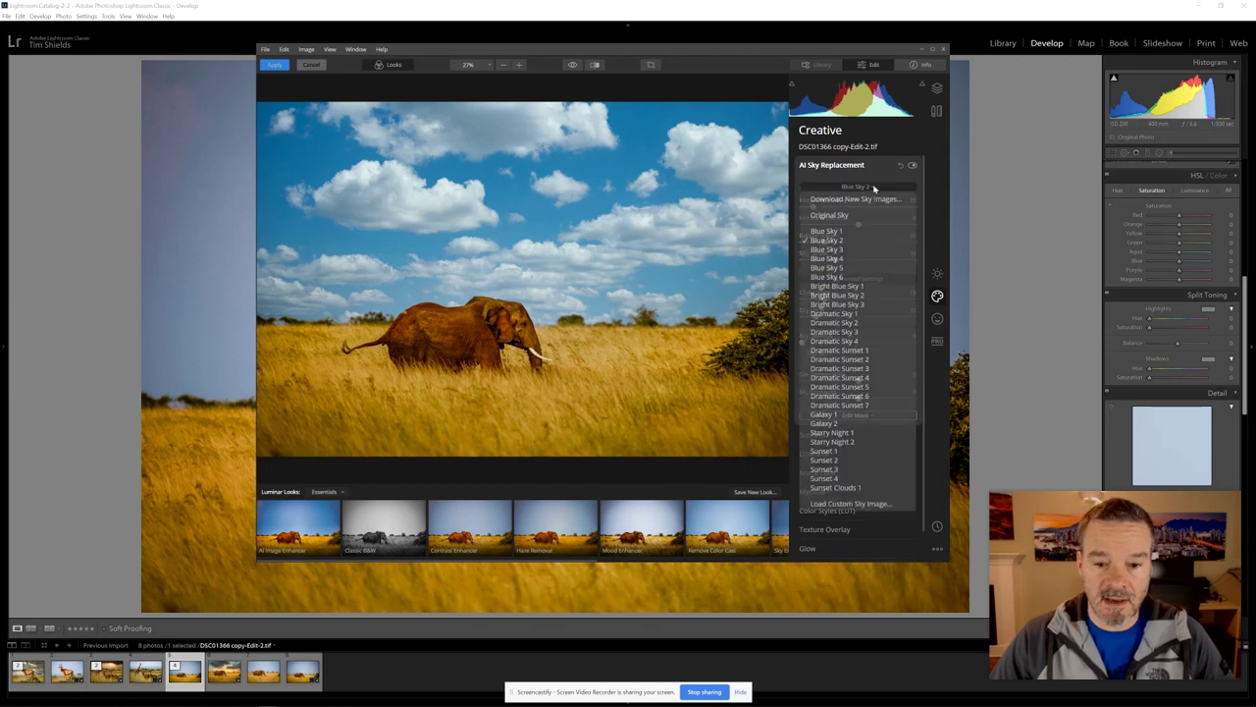
{"action": "left_click", "coordinate": [851, 252]}
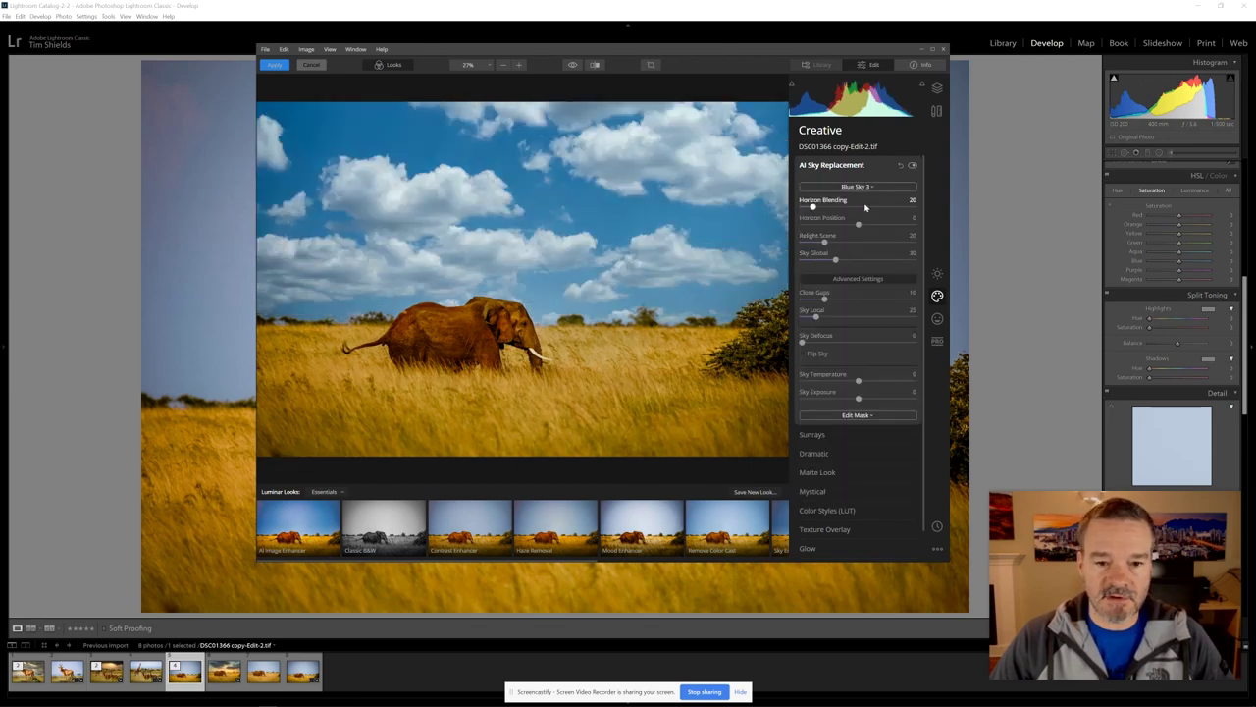
{"action": "left_click", "coordinate": [871, 187]}
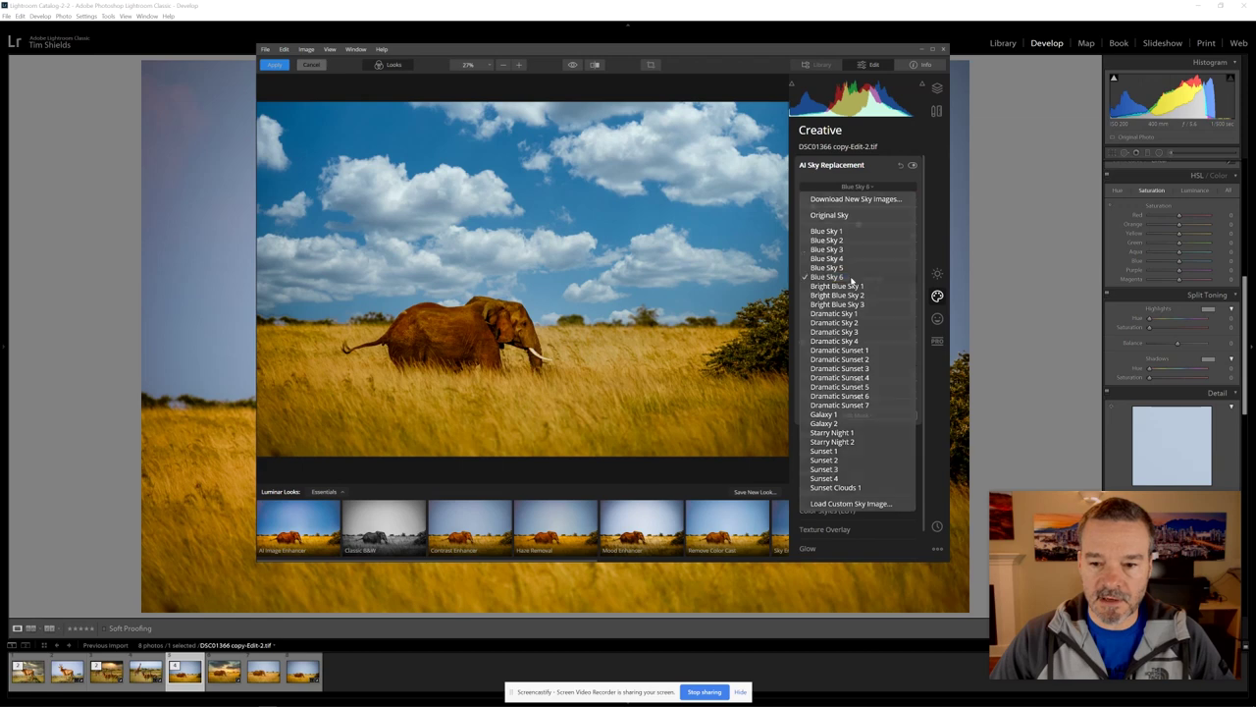
{"action": "left_click", "coordinate": [860, 278]}
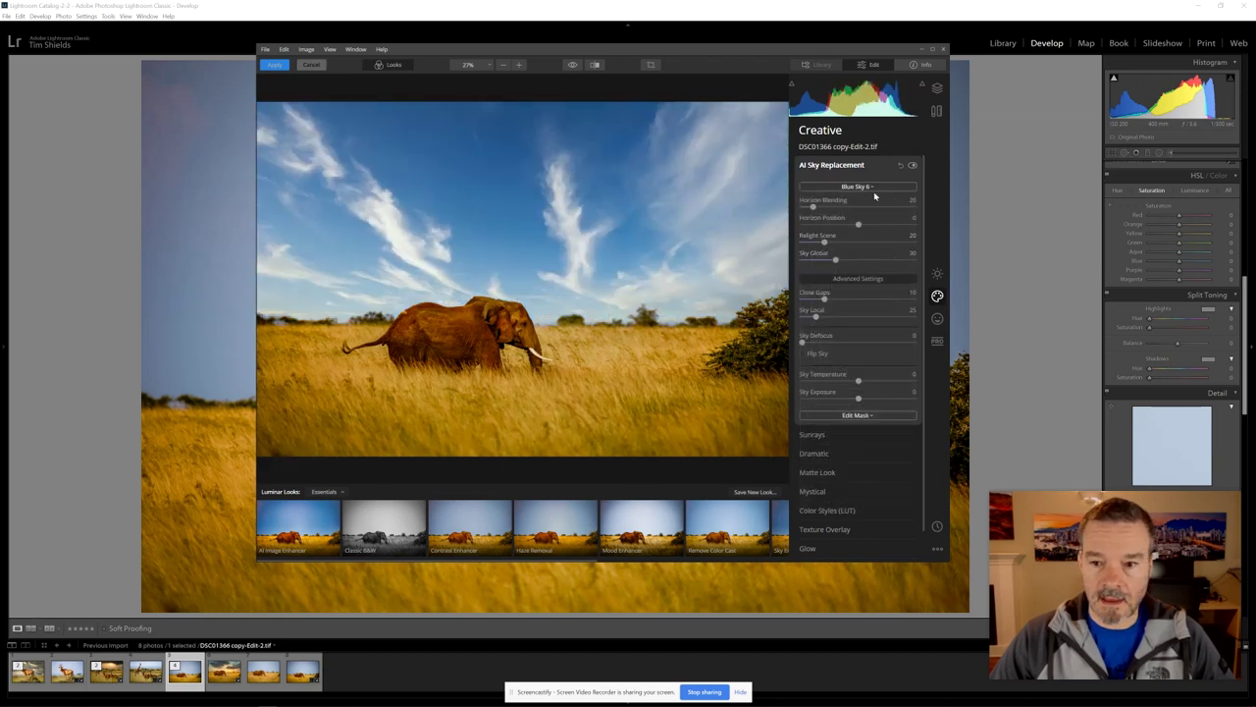
{"action": "left_click", "coordinate": [873, 187]}
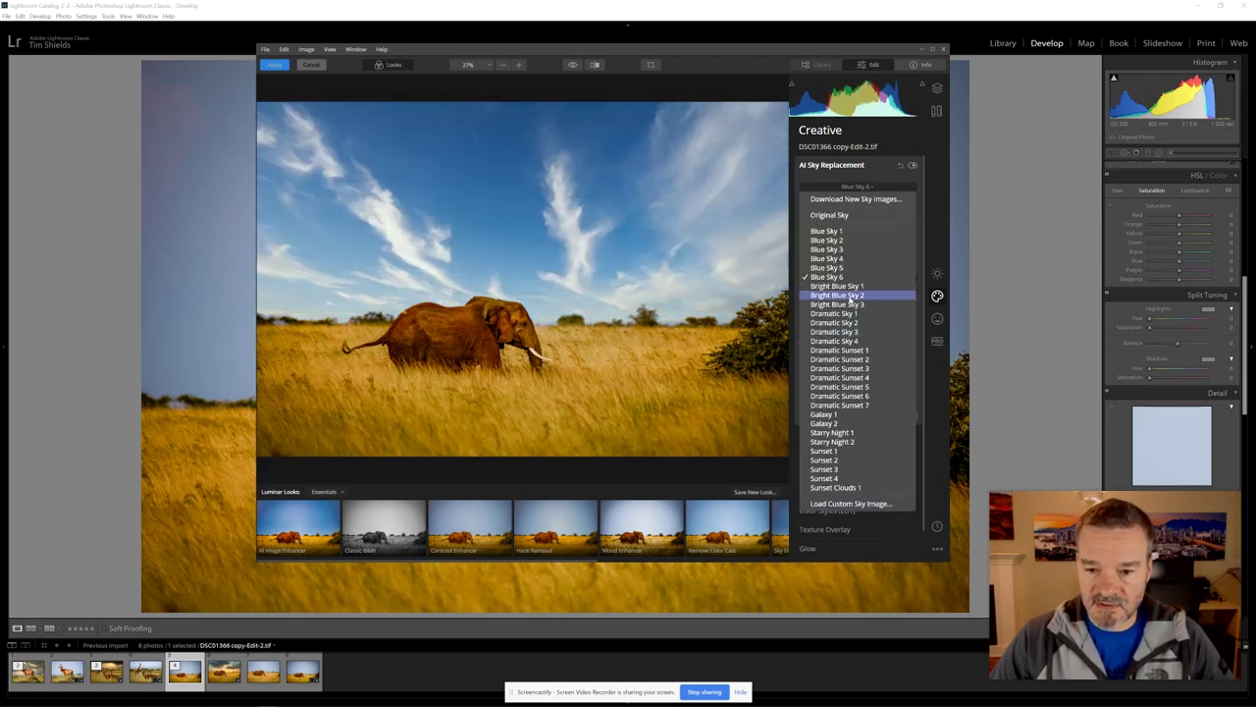
{"action": "left_click", "coordinate": [852, 295]}
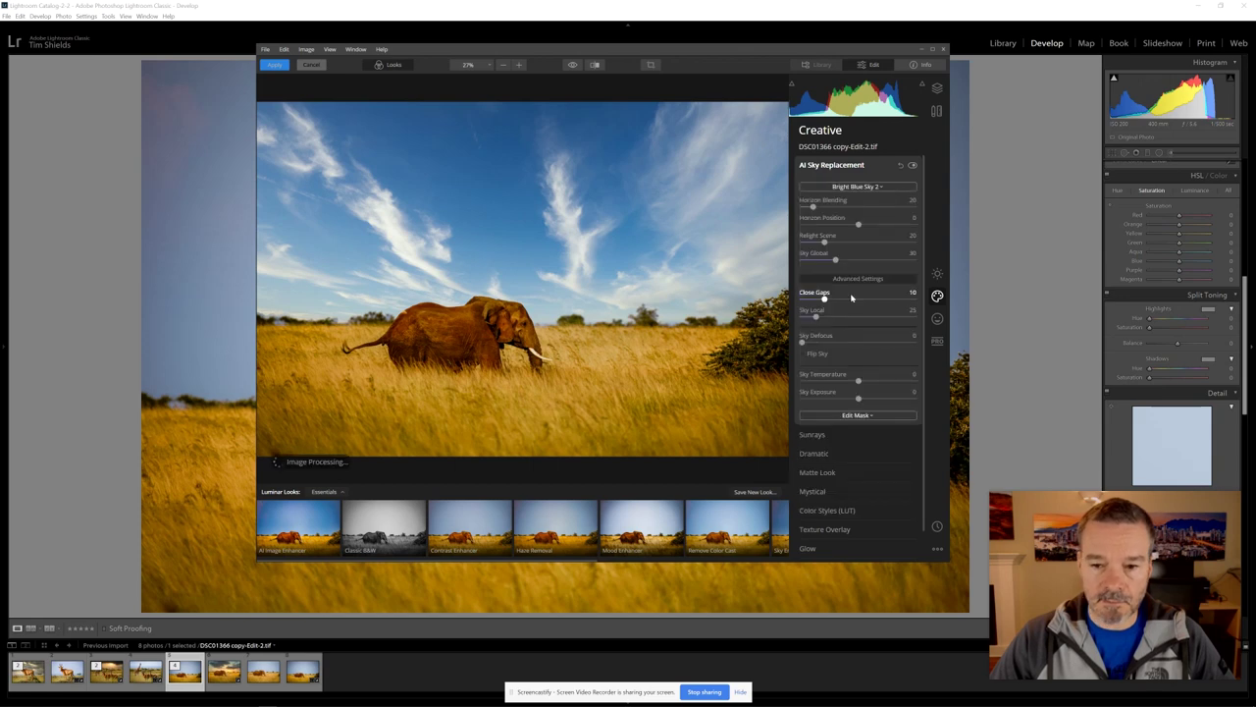
- Try Dramatic Sky 1 and 2 and Dramatic Sunset 1 and 2, then settle on Sunset 4
{"action": "left_click", "coordinate": [876, 188]}
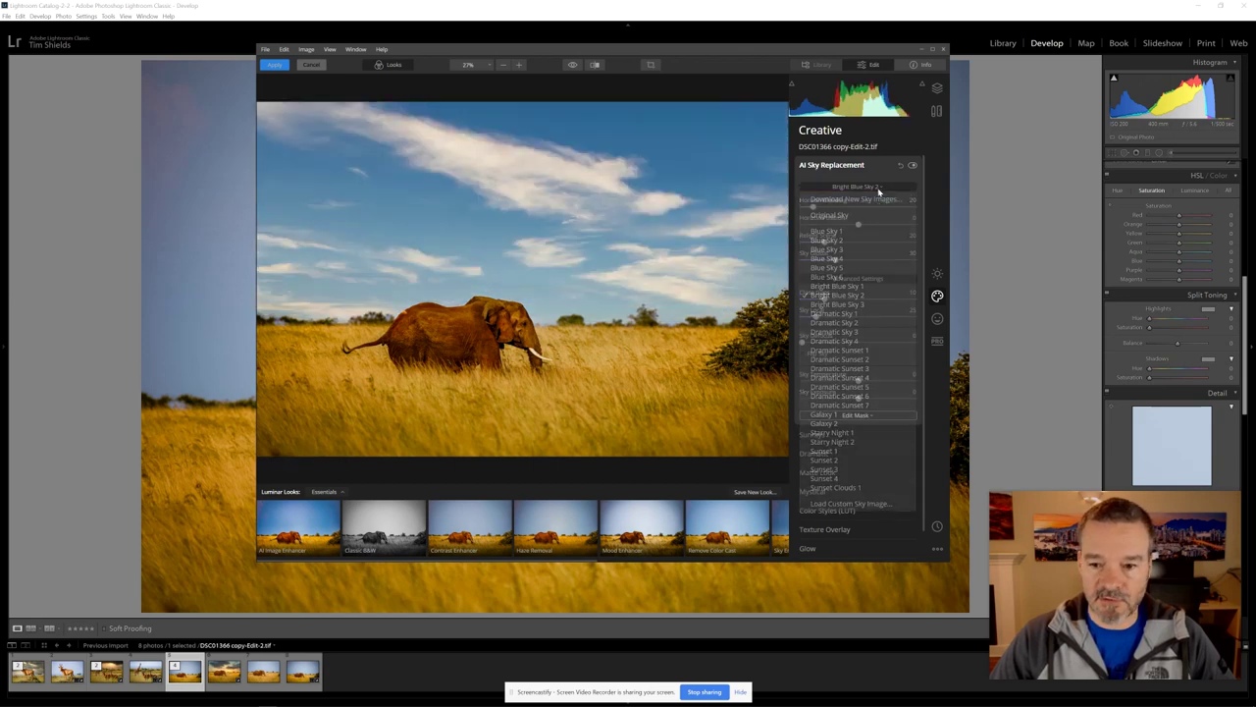
{"action": "left_click", "coordinate": [867, 315]}
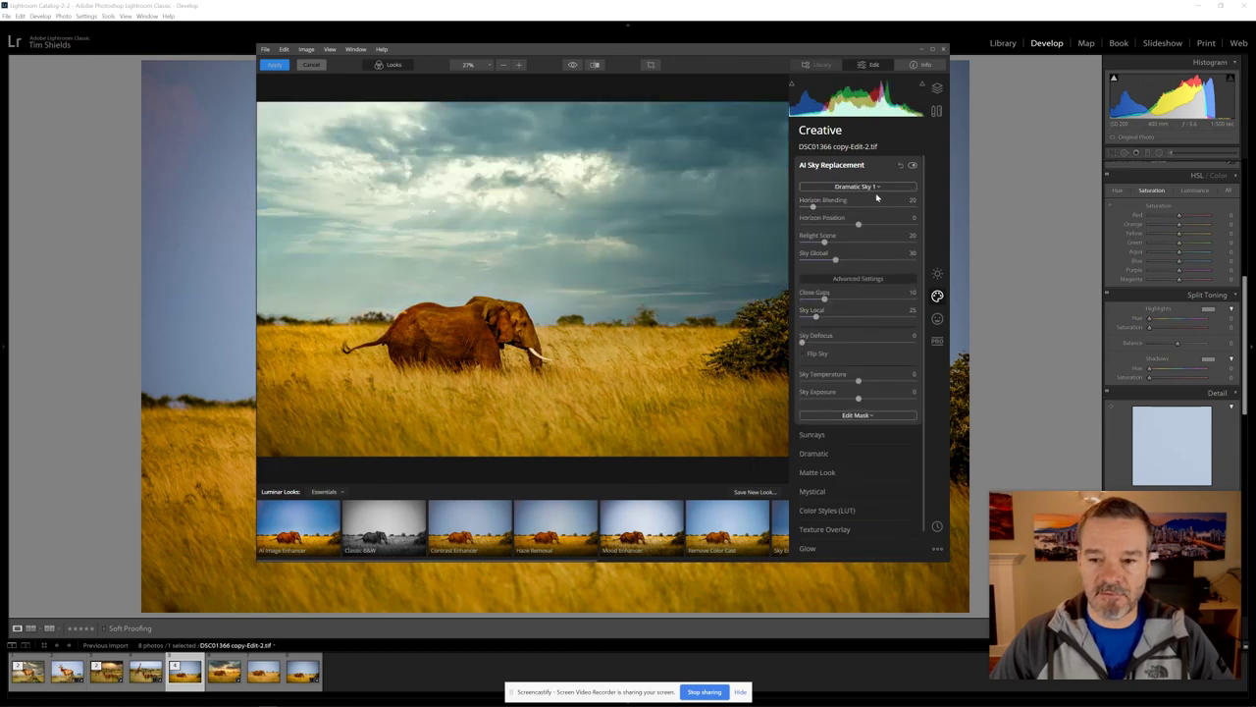
{"action": "left_click", "coordinate": [856, 186]}
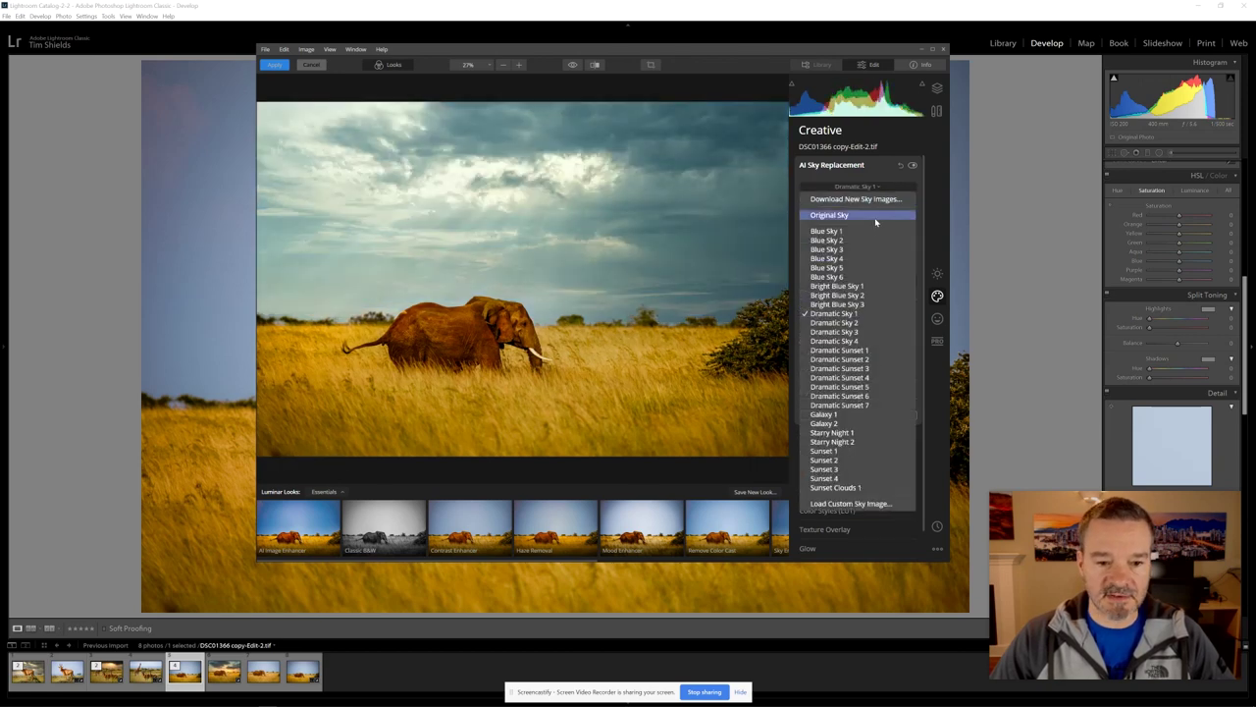
{"action": "left_click", "coordinate": [855, 324]}
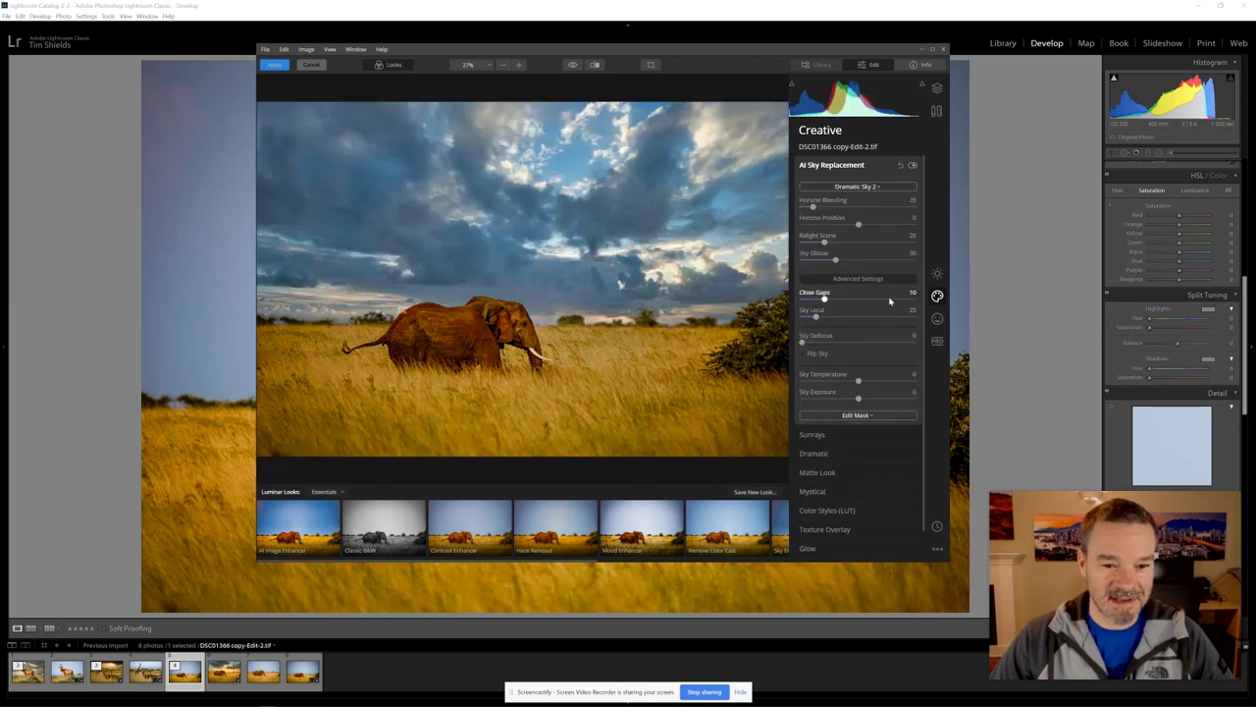
{"action": "left_click", "coordinate": [874, 187]}
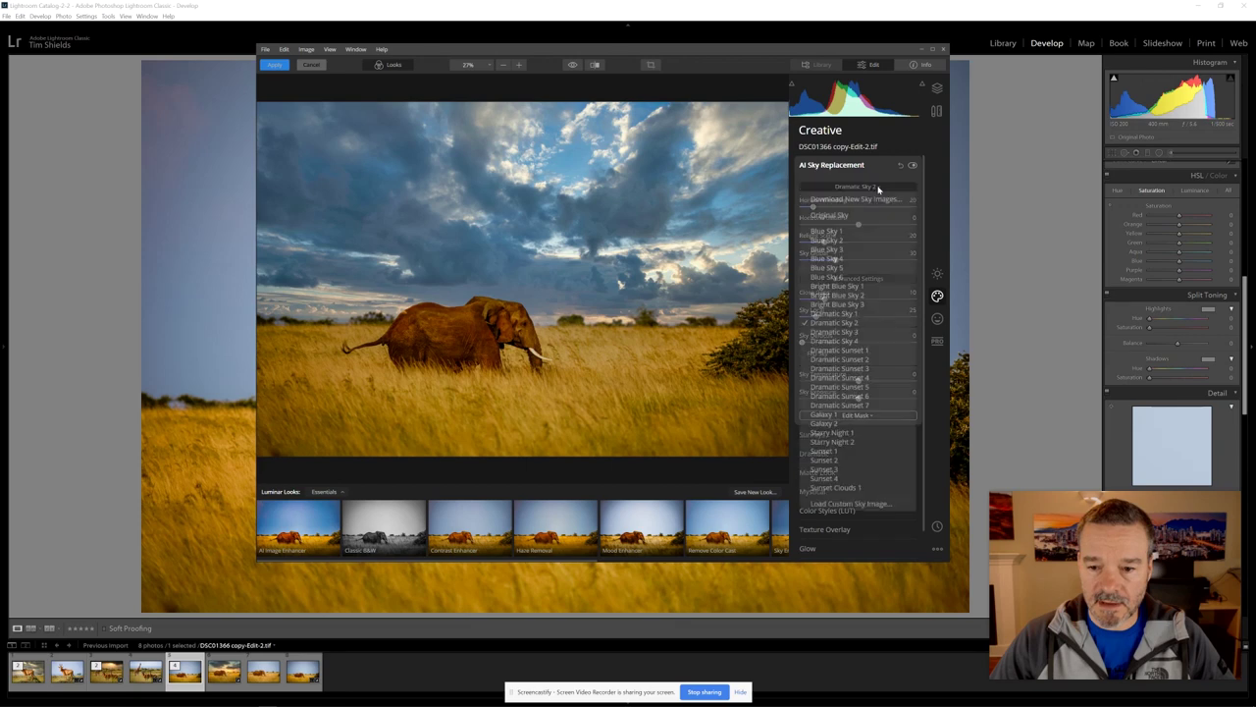
{"action": "left_click", "coordinate": [873, 350]}
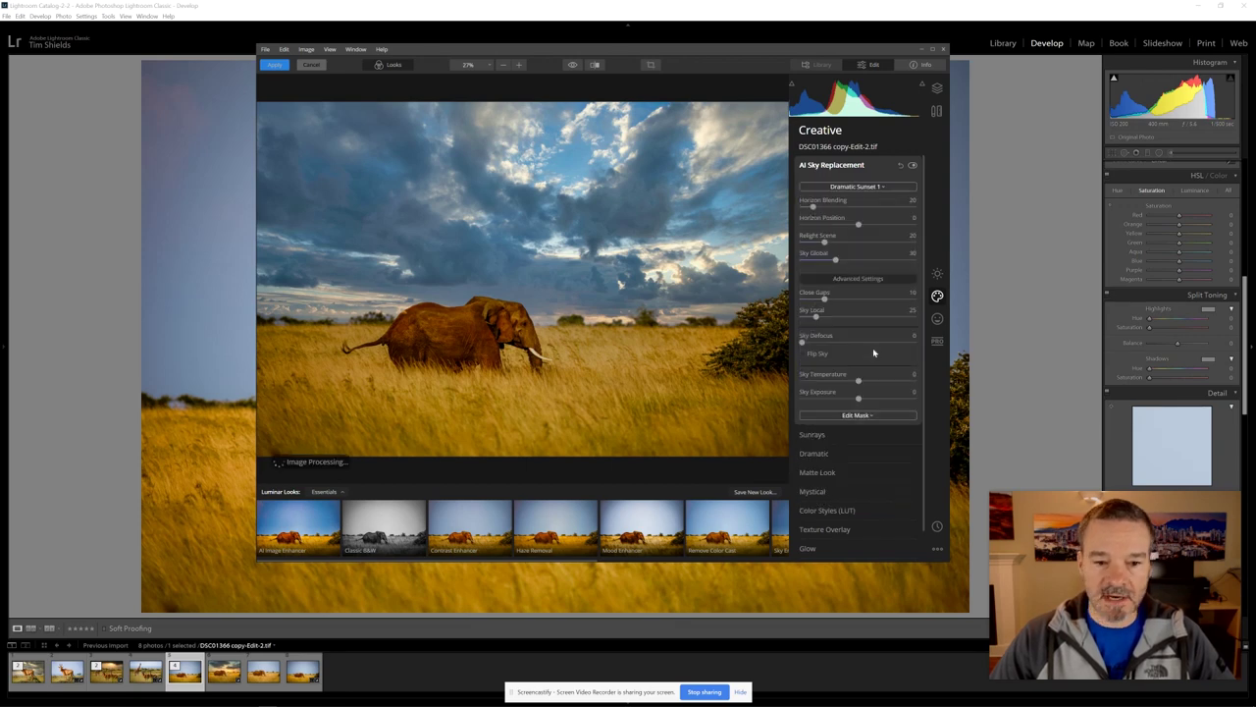
{"action": "left_click", "coordinate": [882, 187]}
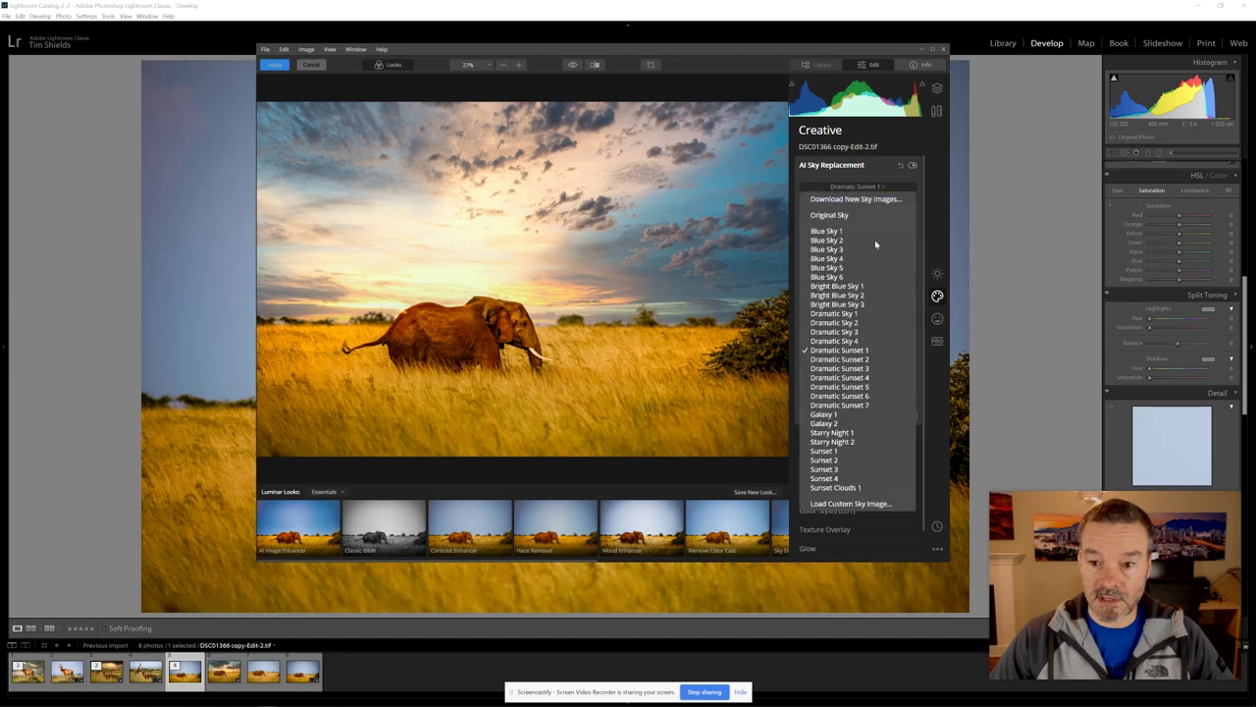
{"action": "left_click", "coordinate": [857, 359]}
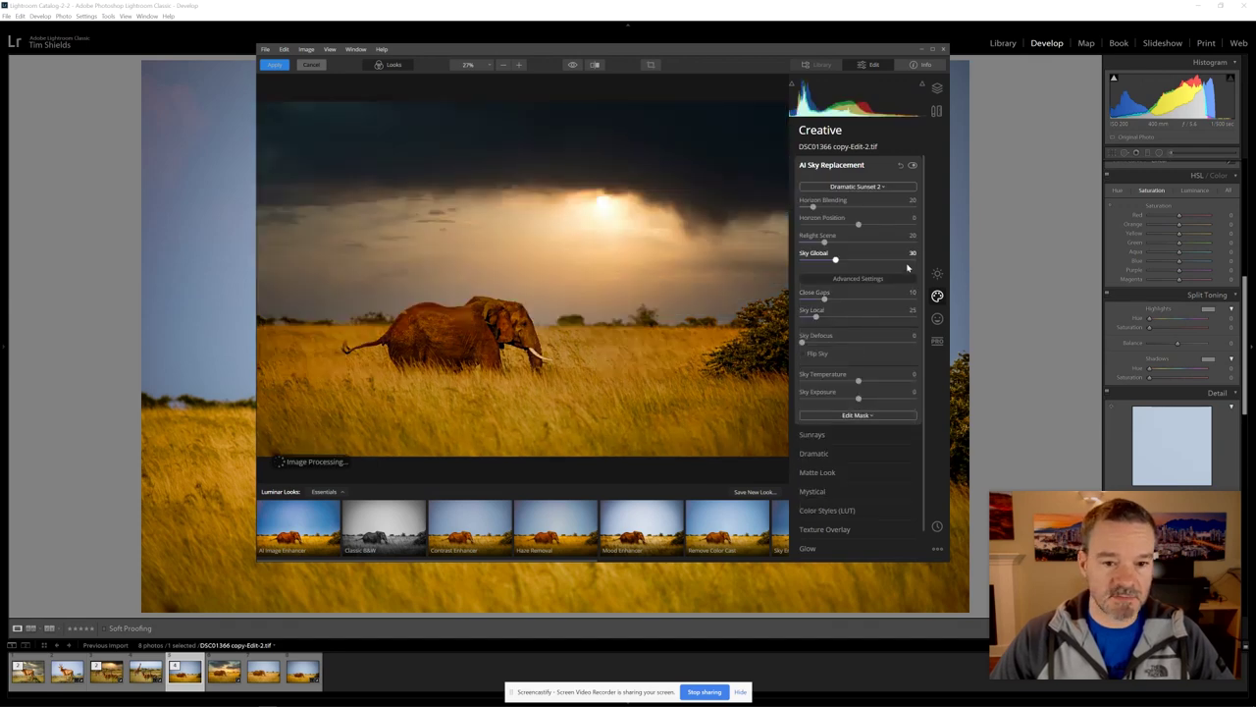
{"action": "left_click", "coordinate": [887, 189]}
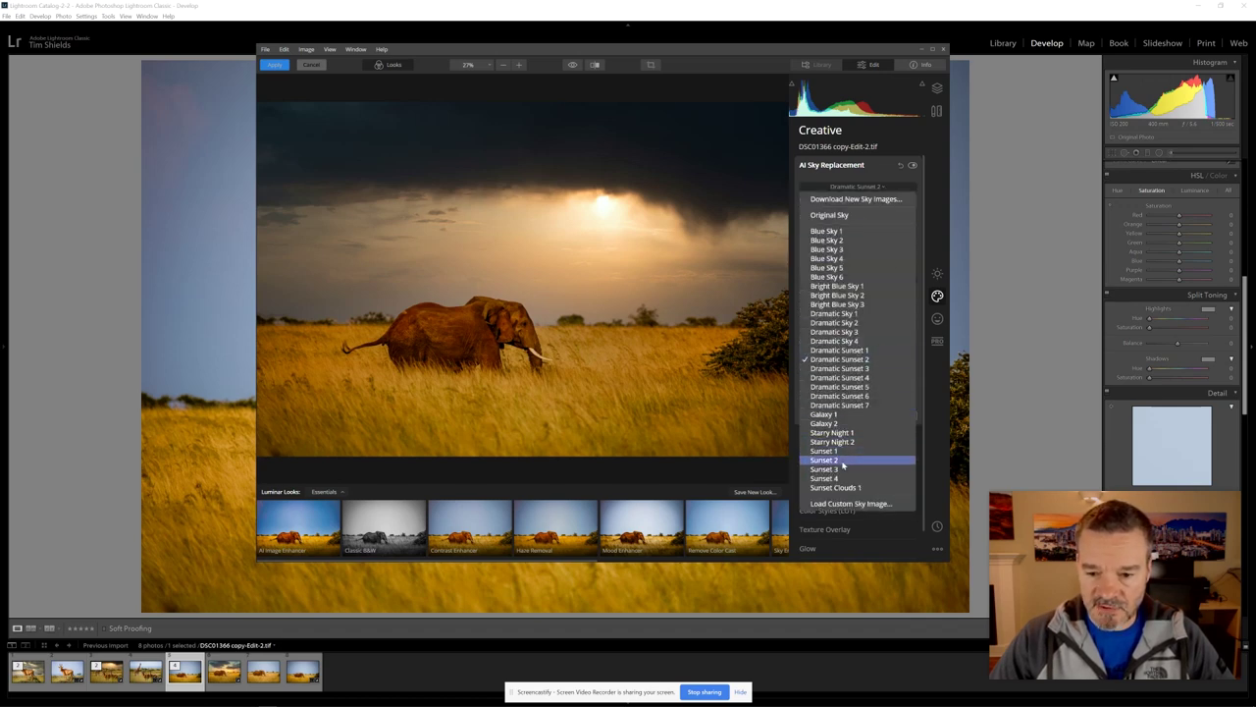
{"action": "left_click", "coordinate": [841, 480]}
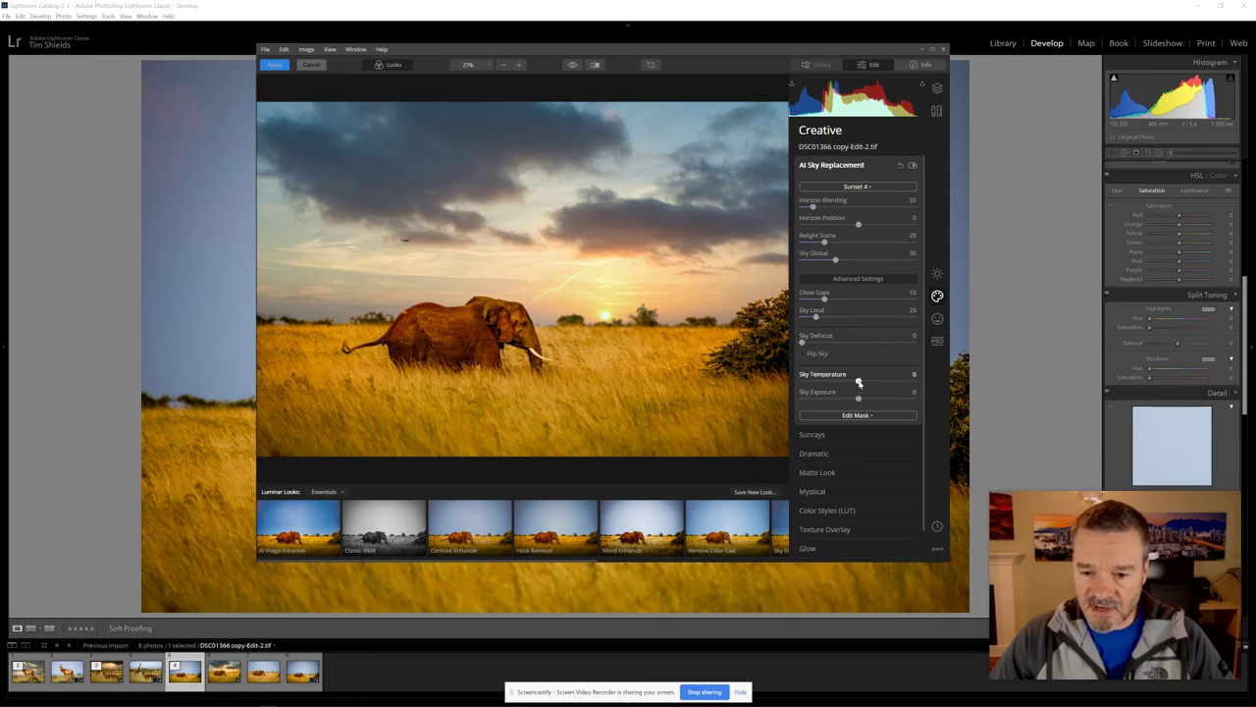
- Set Sky Temperature to 51, Sky Exposure to -10 and Sky Defocus to about 36
{"action": "mouse_move", "coordinate": [859, 382]}
{"action": "left_mouse_down"}
{"action": "mouse_move", "coordinate": [911, 388]}
{"action": "mouse_move", "coordinate": [890, 394]}
{"action": "left_mouse_up"}
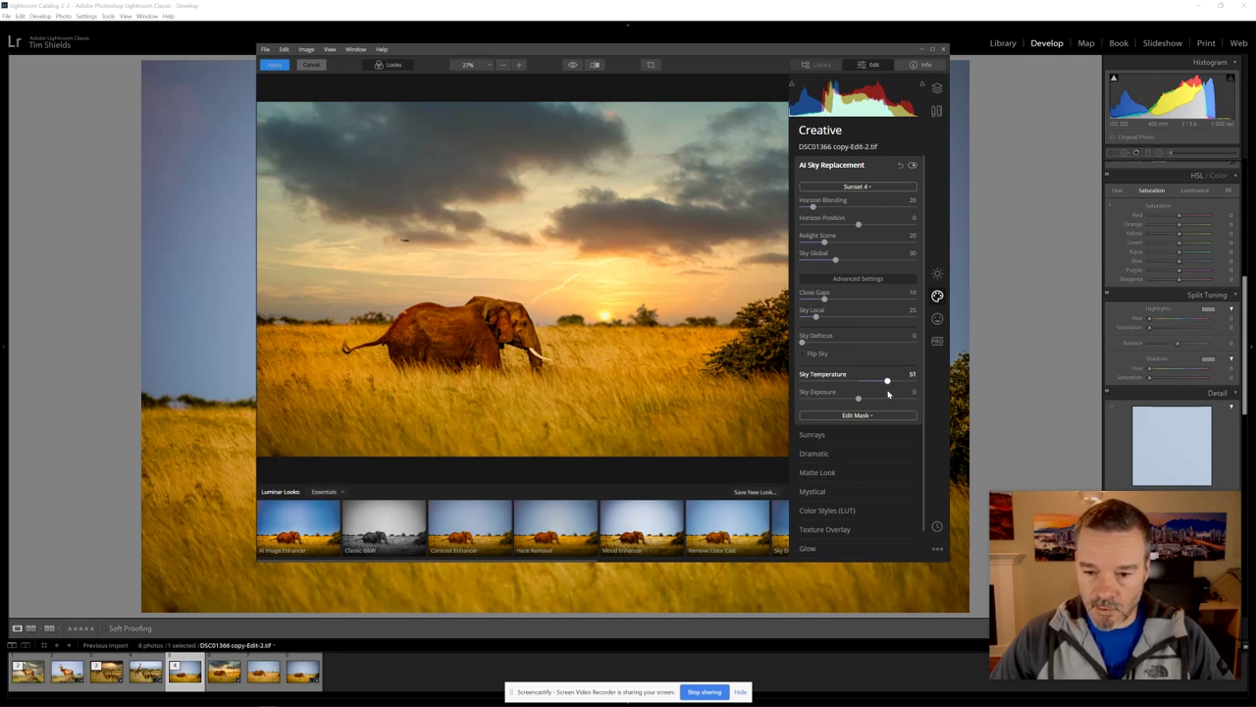
{"action": "mouse_move", "coordinate": [859, 400]}
{"action": "left_mouse_down"}
{"action": "mouse_move", "coordinate": [846, 402]}
{"action": "mouse_move", "coordinate": [860, 401]}
{"action": "left_mouse_up"}
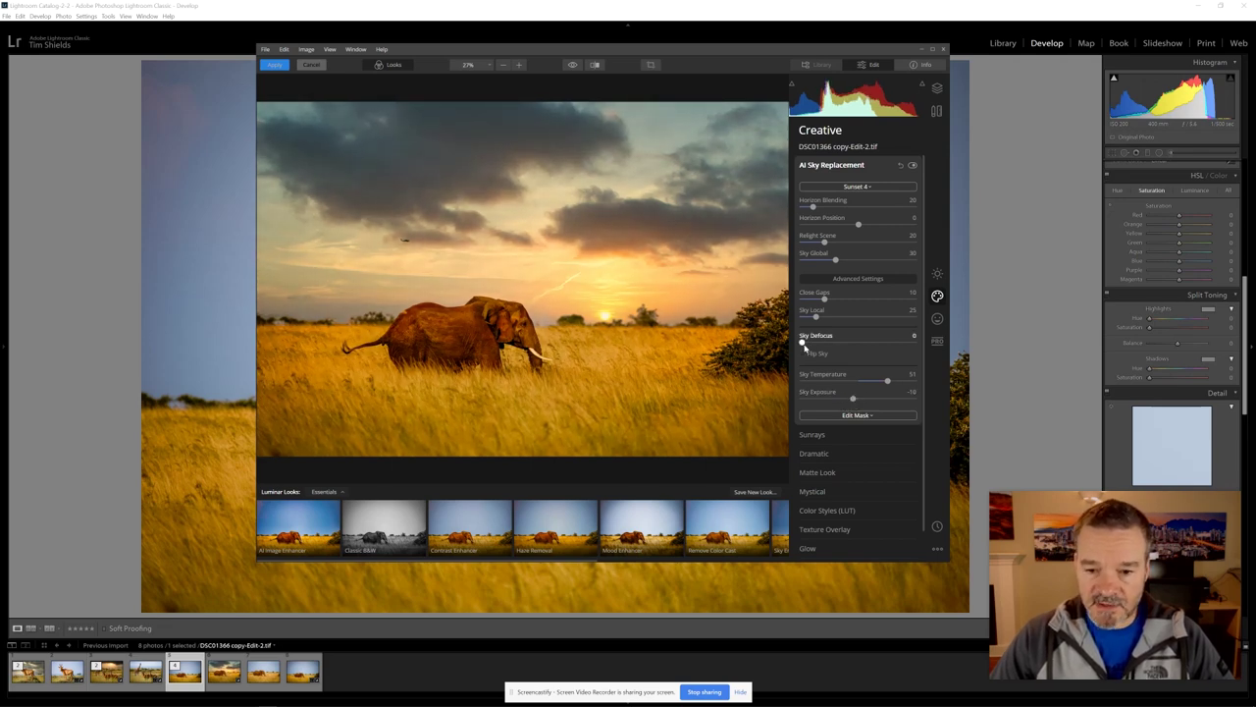
{"action": "left_click_drag", "start_coordinate": [805, 341], "coordinate": [880, 343]}
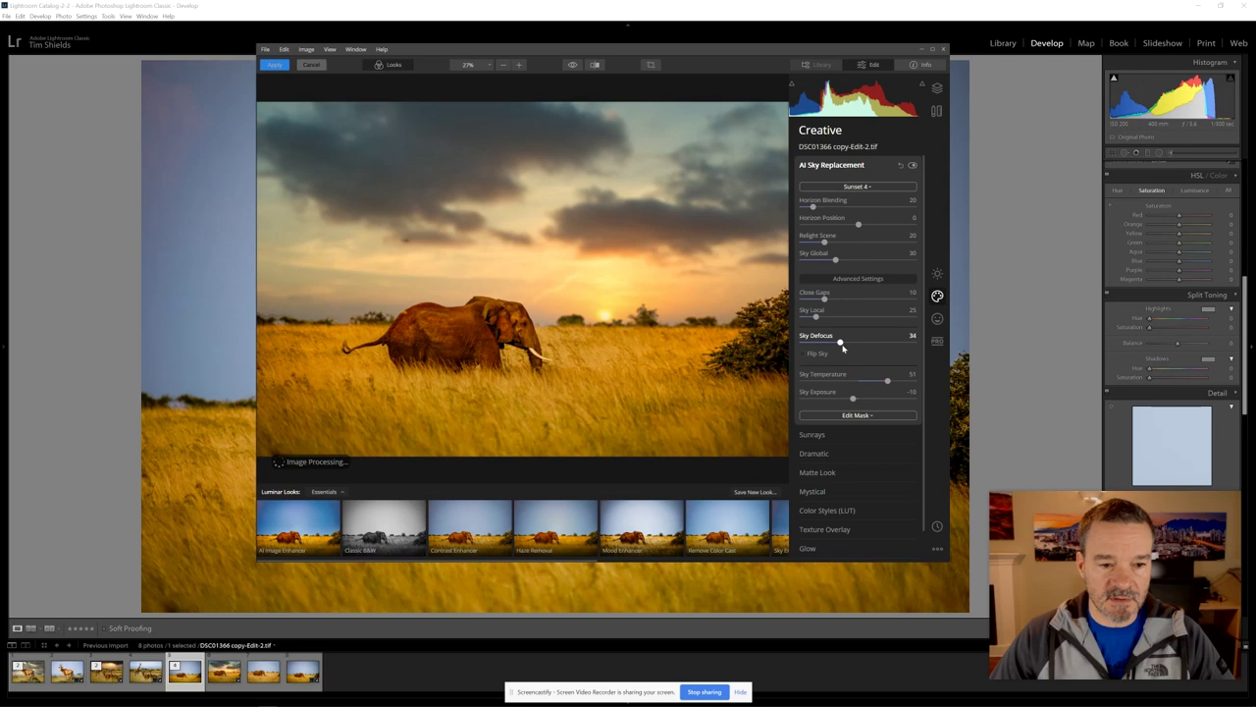
{"action": "left_click_drag", "start_coordinate": [848, 349], "coordinate": [842, 351]}
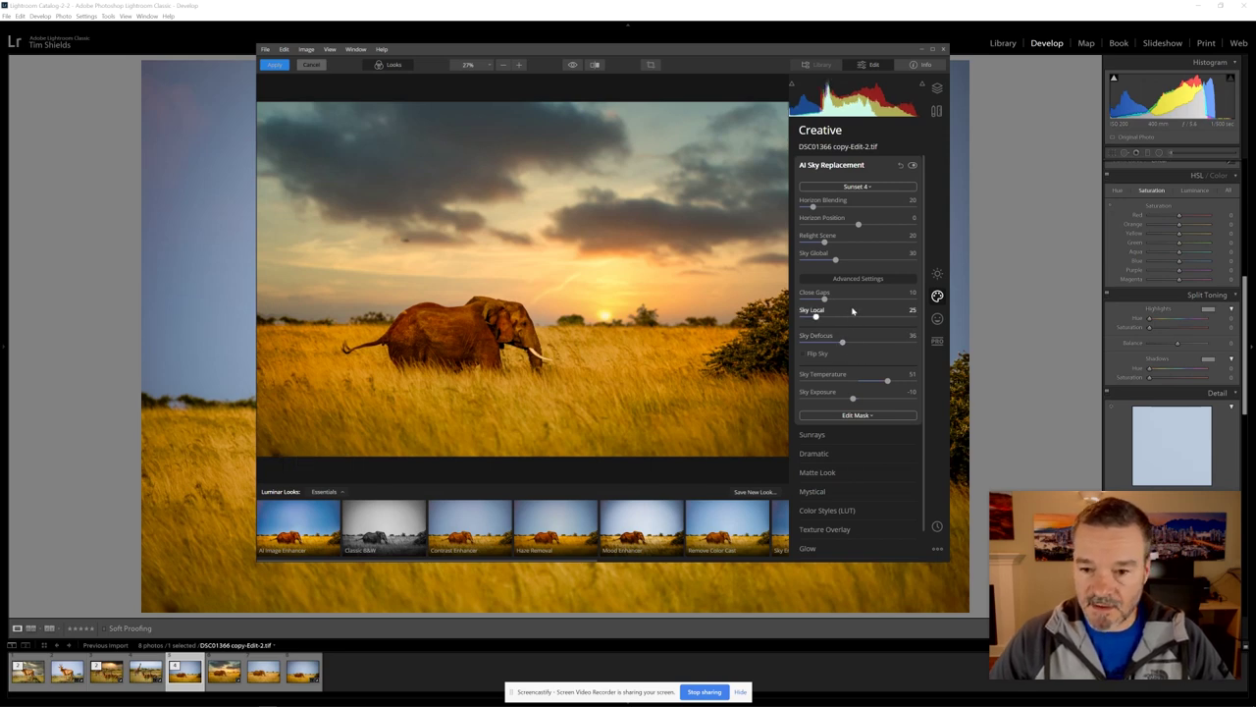
- Magnify the preview at the horizon edge and test the Sky Local adjustment
{"action": "left_click", "coordinate": [644, 316]}
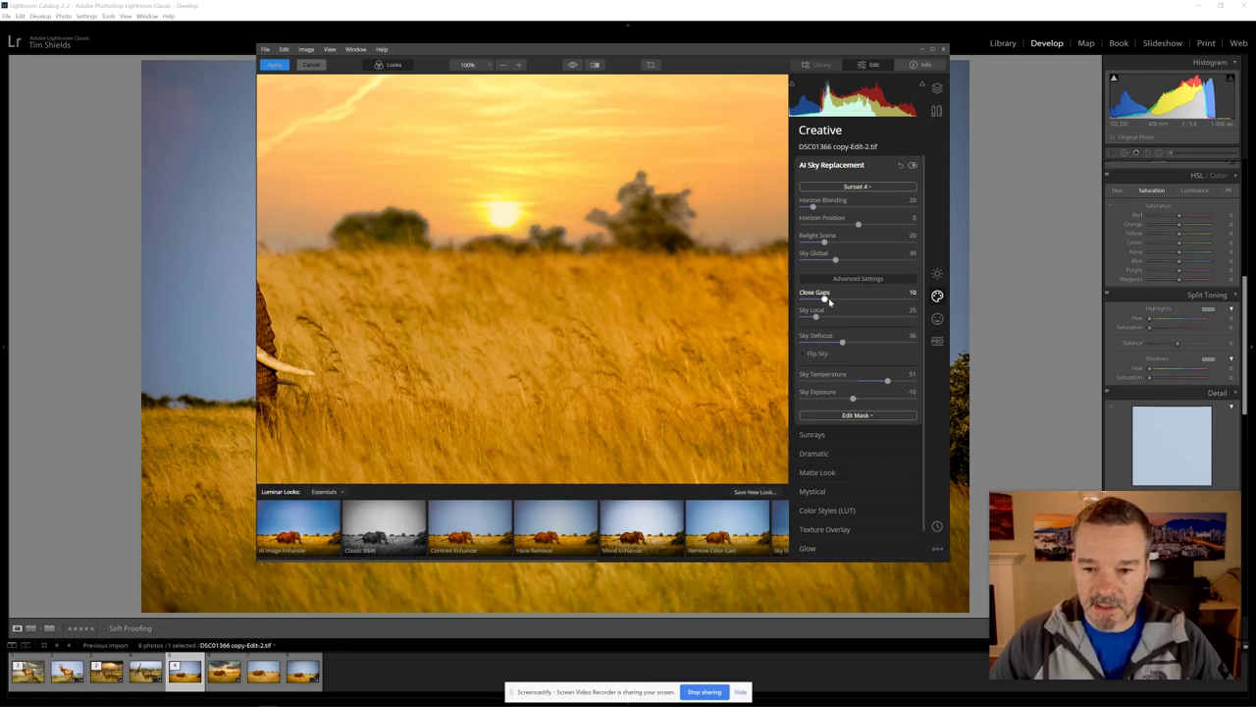
{"action": "left_click_drag", "start_coordinate": [817, 316], "coordinate": [808, 318]}
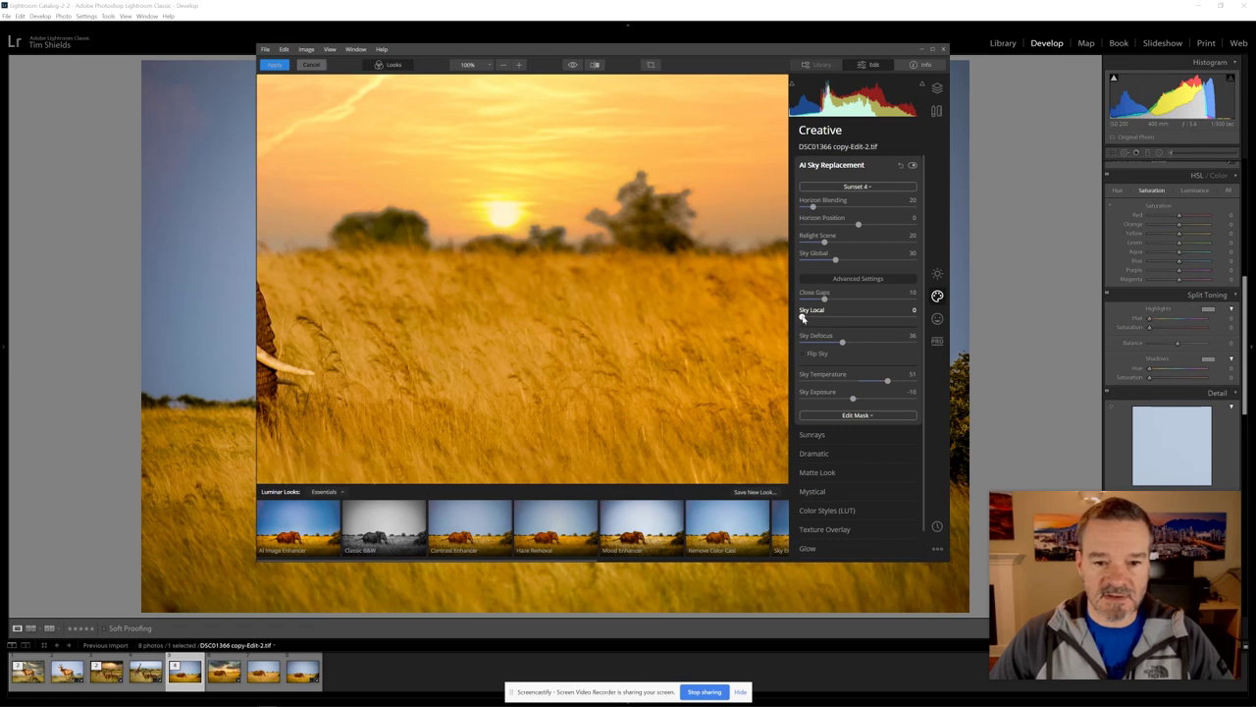
{"action": "left_click_drag", "start_coordinate": [802, 318], "coordinate": [836, 319]}
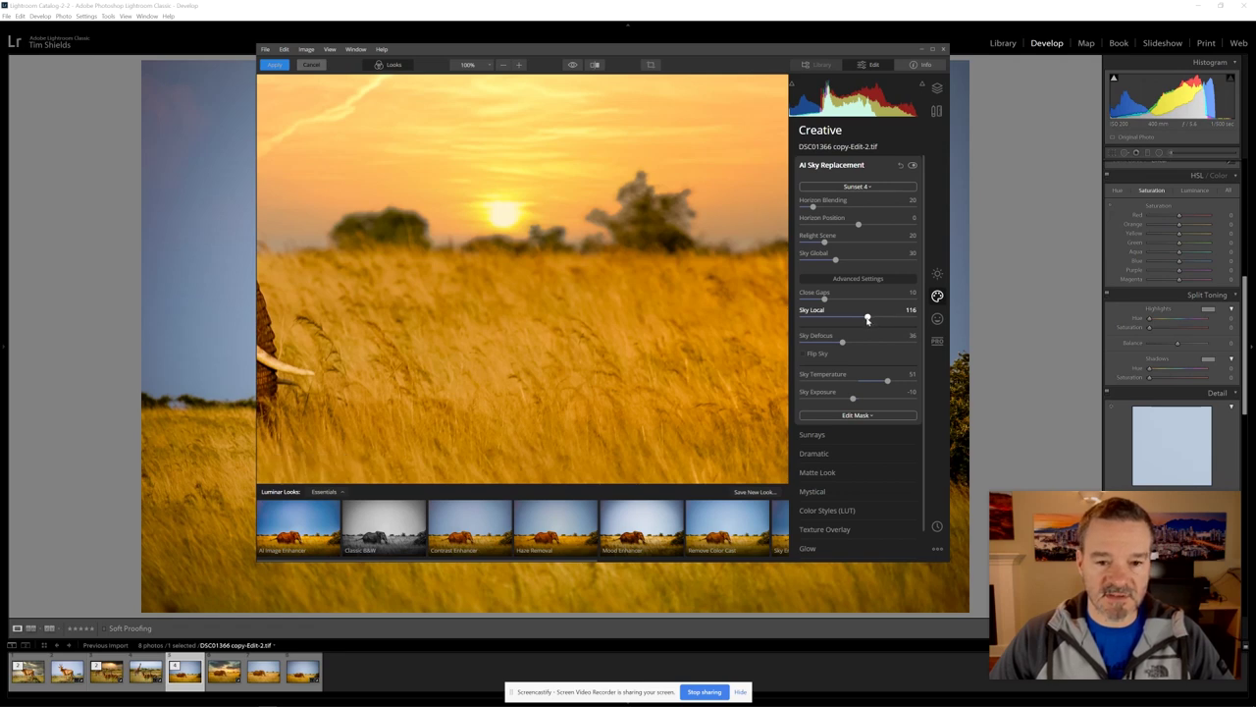
- Strengthen horizon blending and lower the horizon position to about -15
{"action": "mouse_move", "coordinate": [813, 206]}
{"action": "left_mouse_down"}
{"action": "mouse_move", "coordinate": [880, 209]}
{"action": "mouse_move", "coordinate": [829, 220]}
{"action": "mouse_move", "coordinate": [851, 220]}
{"action": "left_mouse_up"}
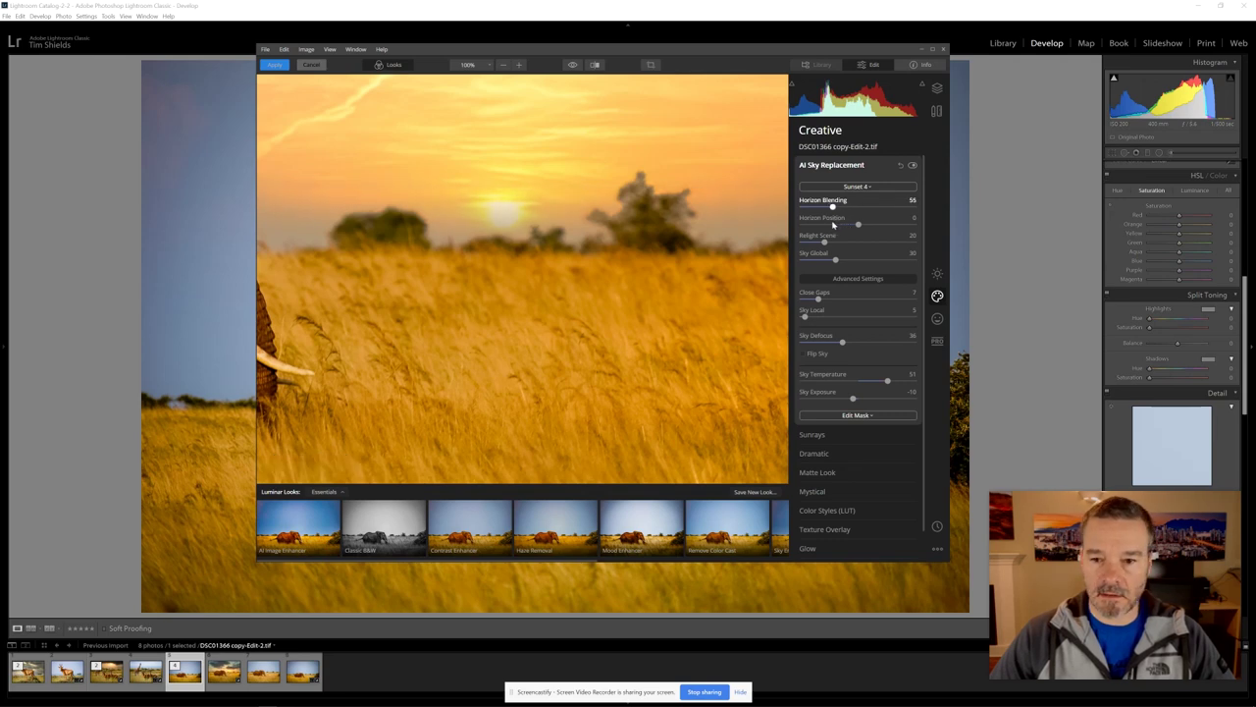
{"action": "left_click_drag", "start_coordinate": [839, 225], "coordinate": [841, 223]}
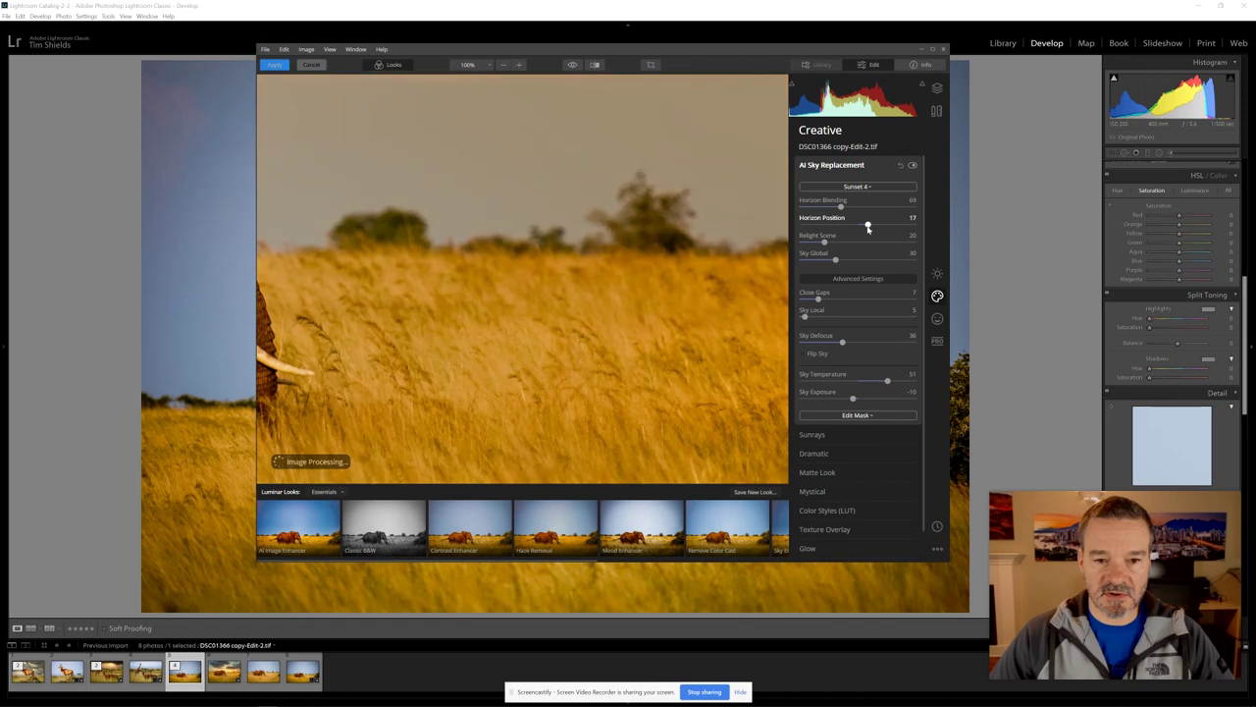
{"action": "left_click_drag", "start_coordinate": [862, 226], "coordinate": [855, 228]}
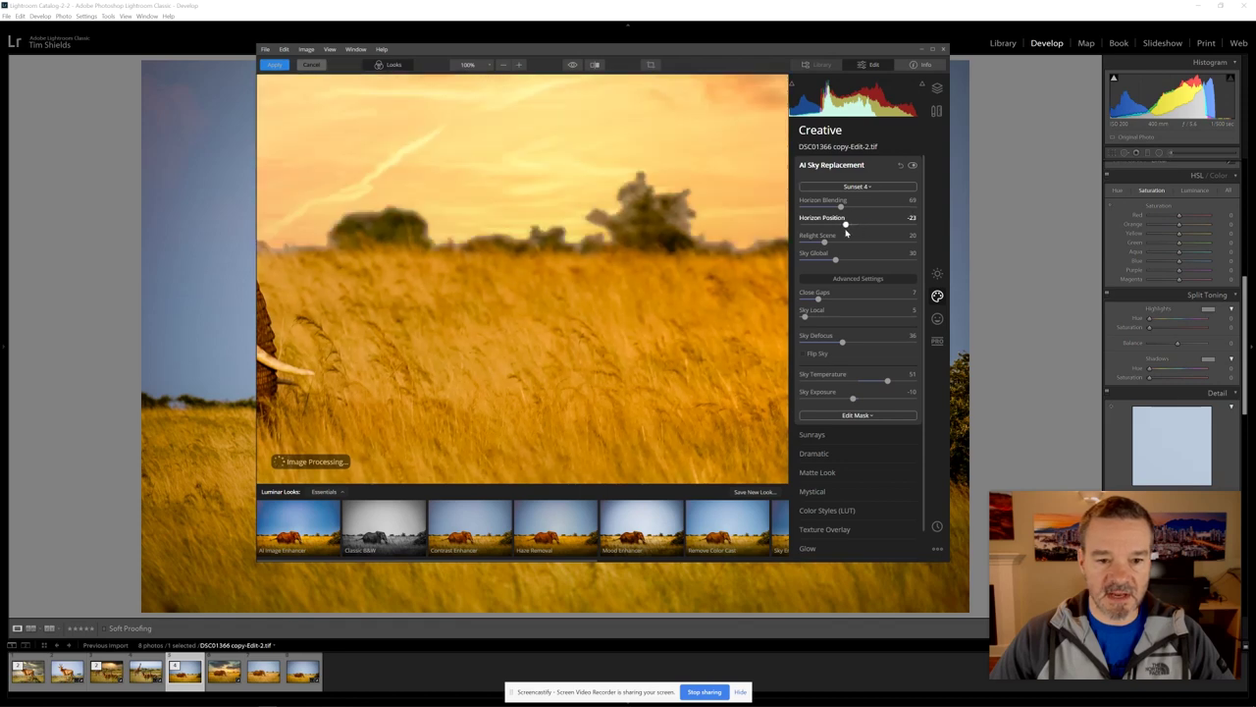
{"action": "left_click_drag", "start_coordinate": [848, 233], "coordinate": [850, 233]}
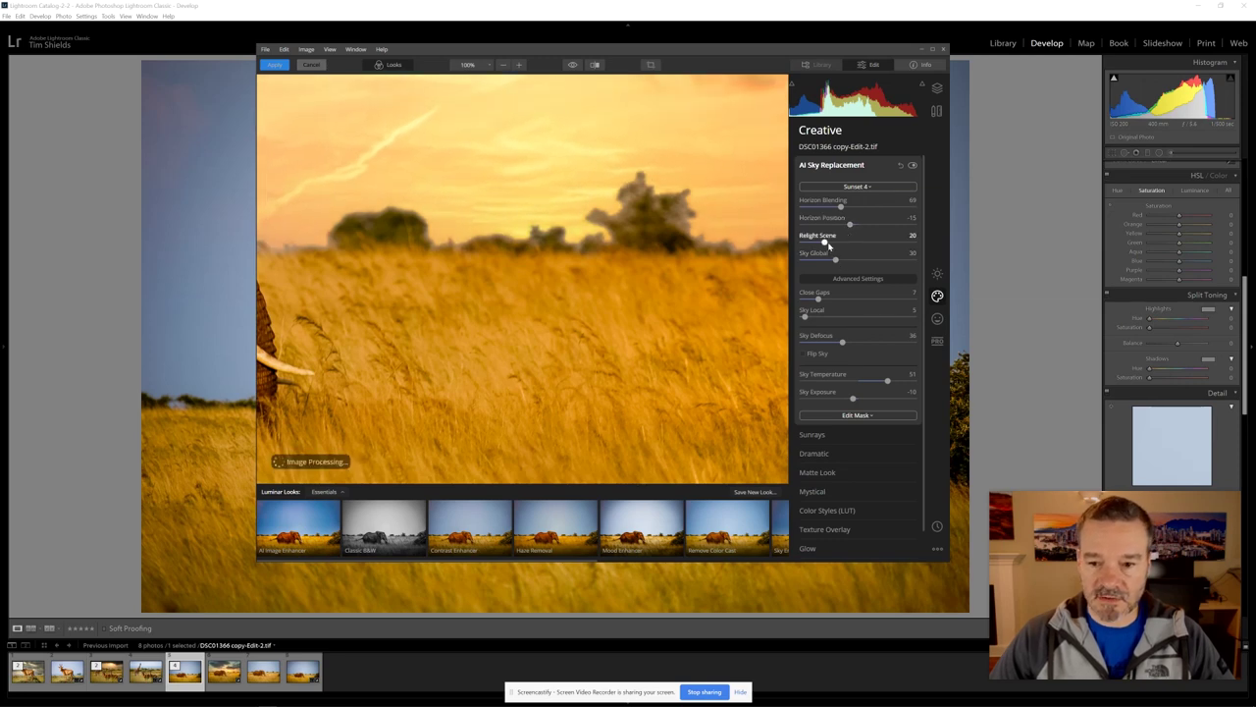
- Set Relight Scene to 12 and Sky Global to 78
{"action": "left_click_drag", "start_coordinate": [825, 244], "coordinate": [863, 244]}
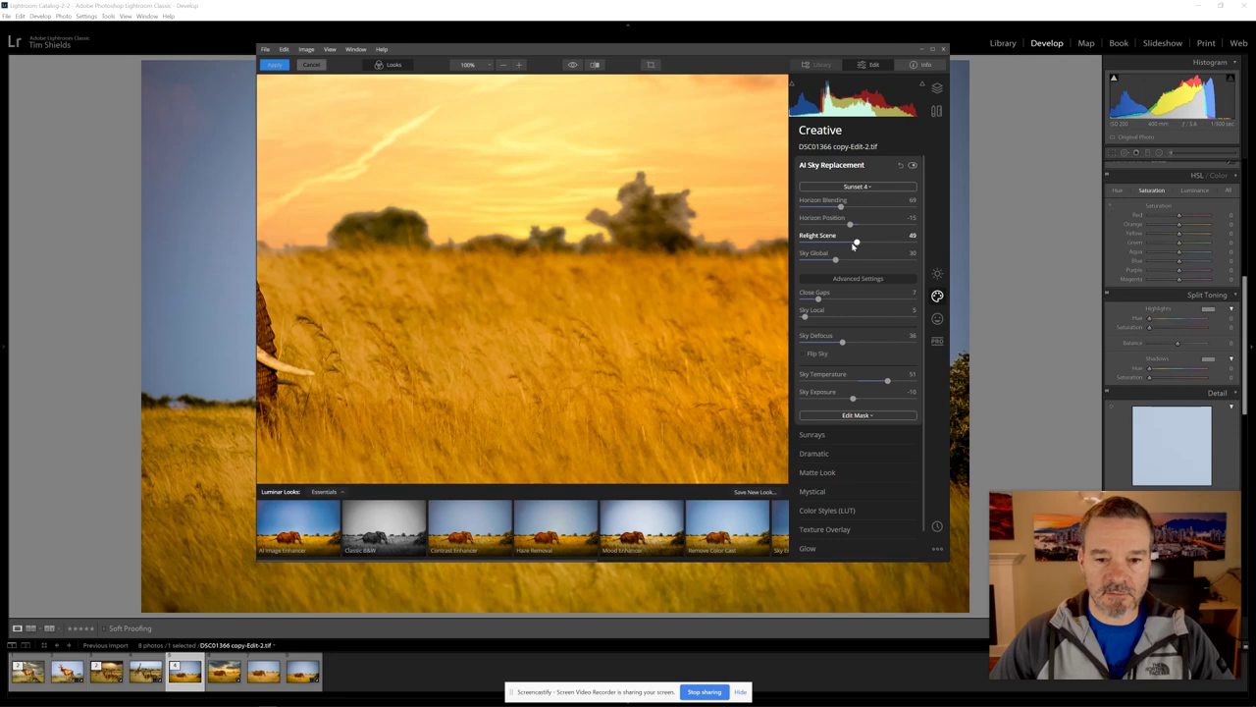
{"action": "mouse_move", "coordinate": [863, 244]}
{"action": "left_mouse_down"}
{"action": "mouse_move", "coordinate": [820, 252]}
{"action": "mouse_move", "coordinate": [885, 261]}
{"action": "left_mouse_up"}
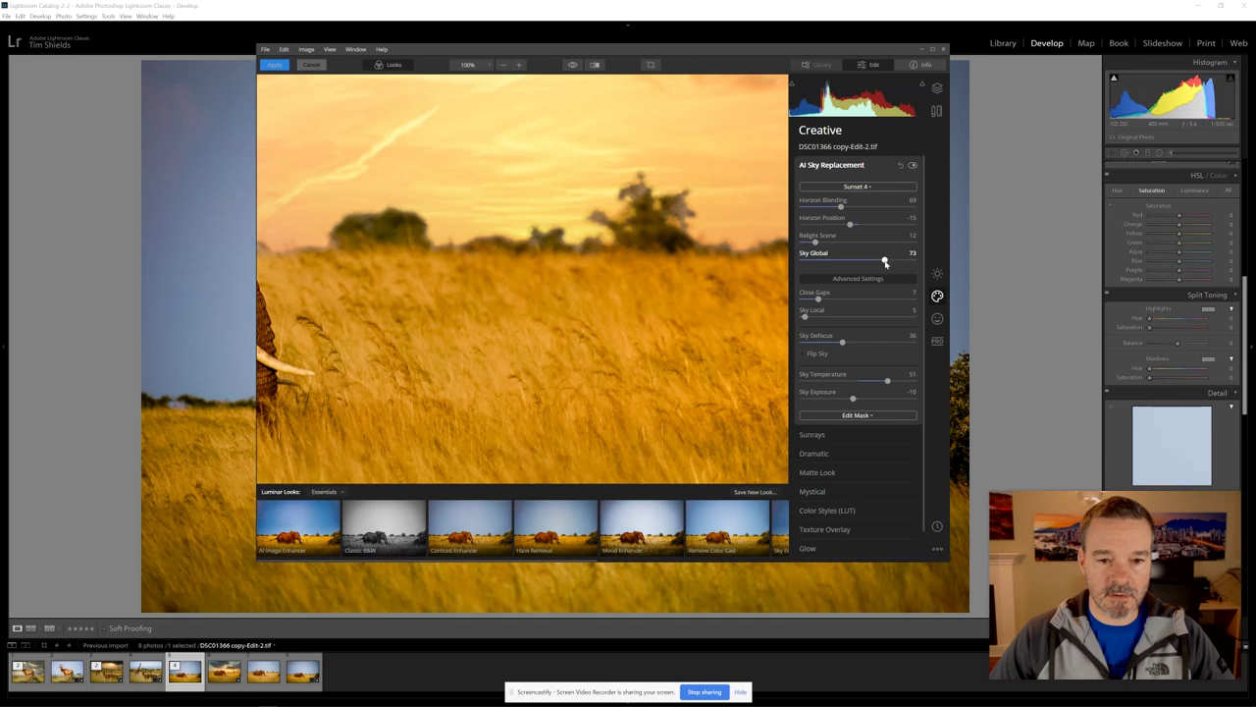
{"action": "left_click_drag", "start_coordinate": [884, 262], "coordinate": [898, 262]}
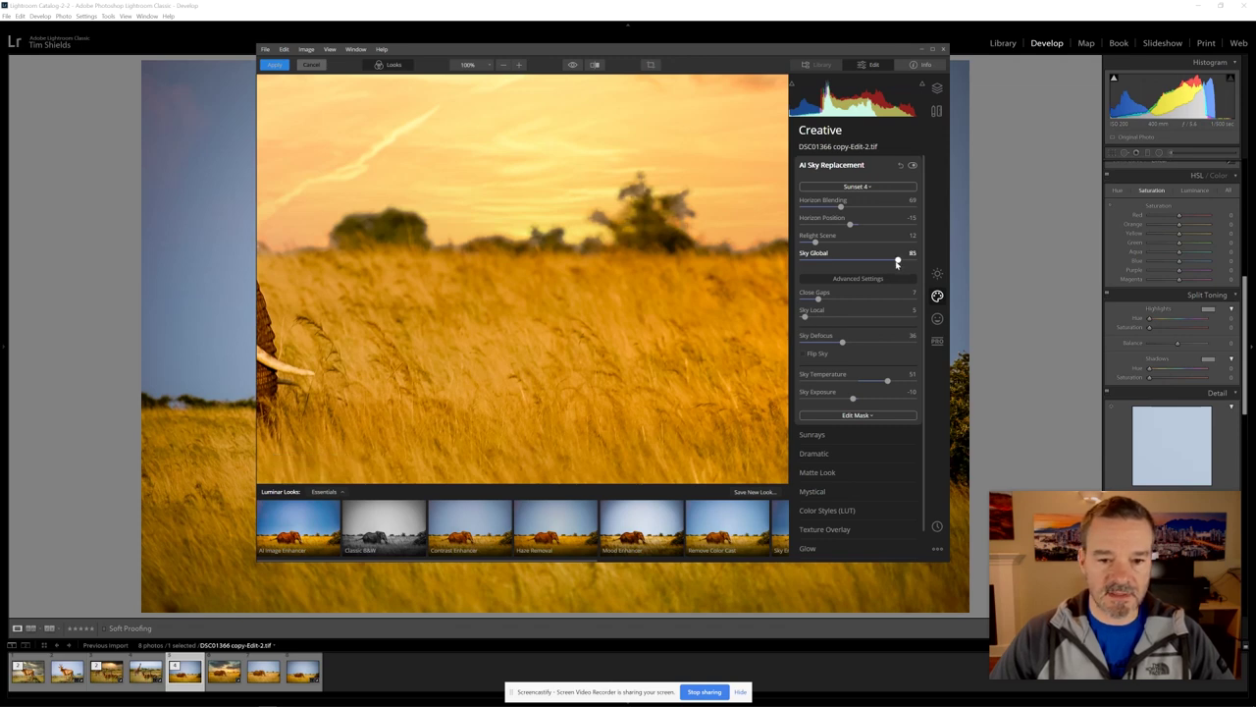
{"action": "left_click_drag", "start_coordinate": [897, 263], "coordinate": [891, 264]}
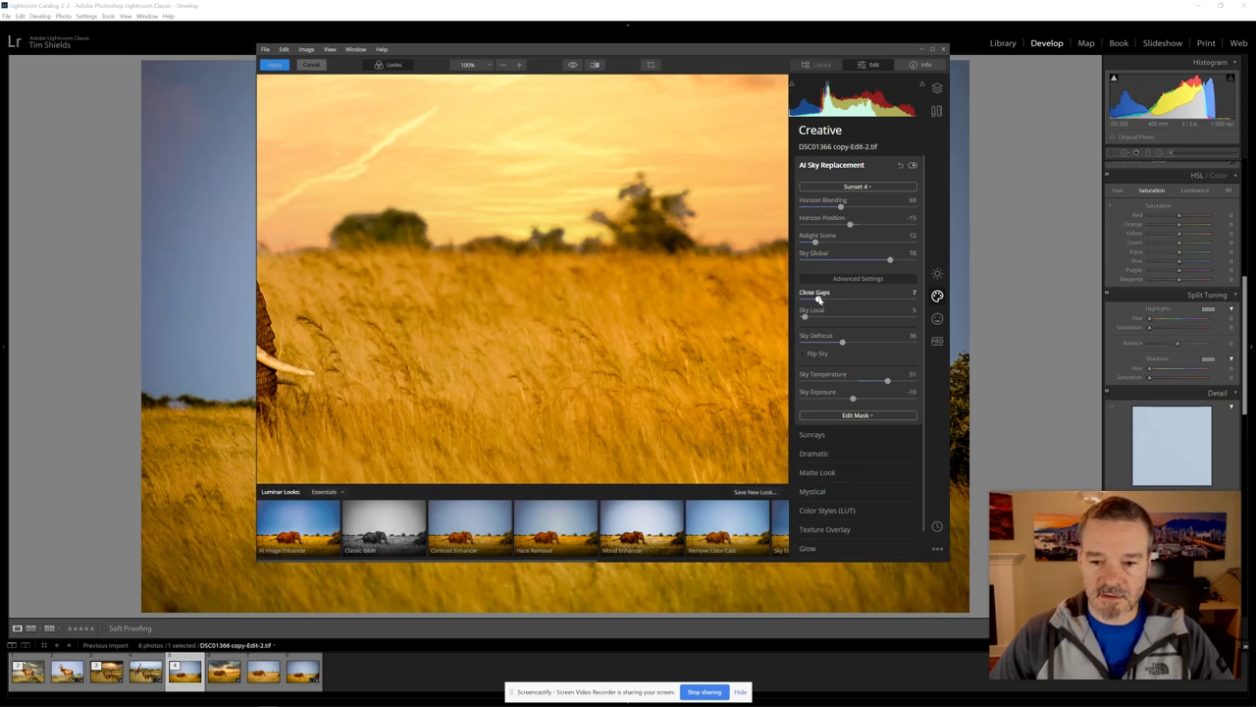
- Turn Close Gaps down to about 0, raise Sky Local to 42, and zoom to fit
{"action": "left_click_drag", "start_coordinate": [818, 299], "coordinate": [868, 299]}
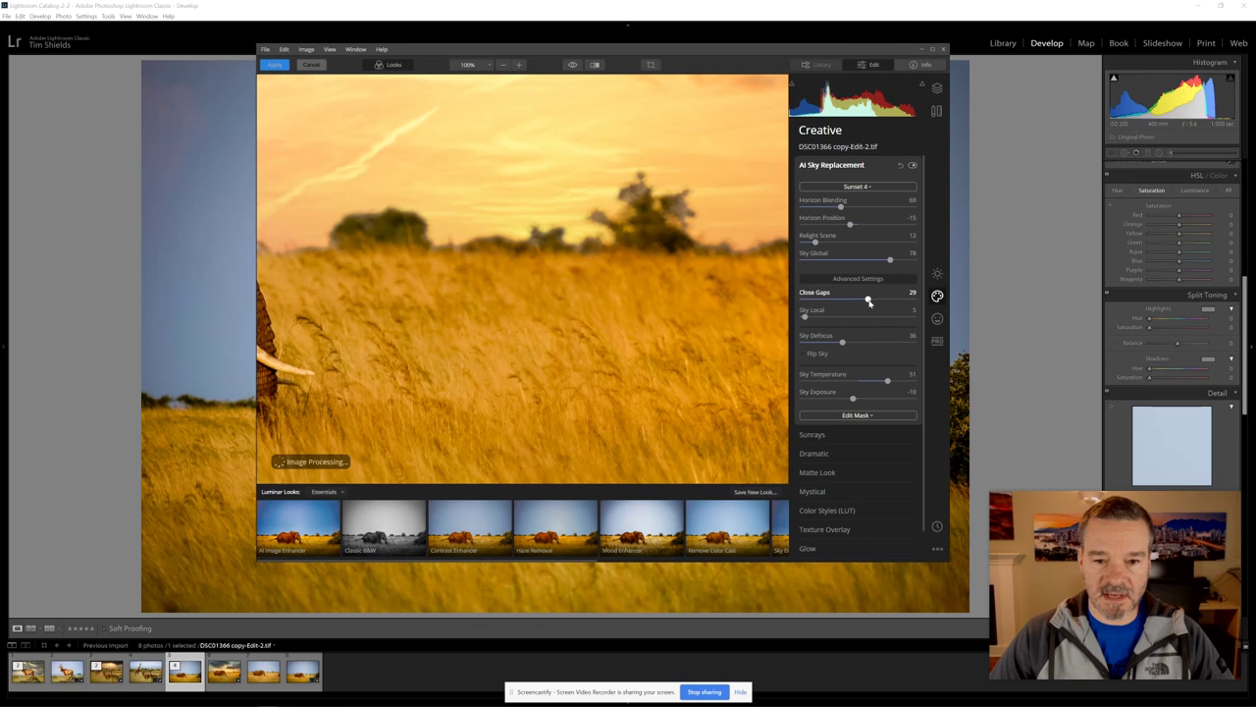
{"action": "left_click_drag", "start_coordinate": [868, 299], "coordinate": [887, 299]}
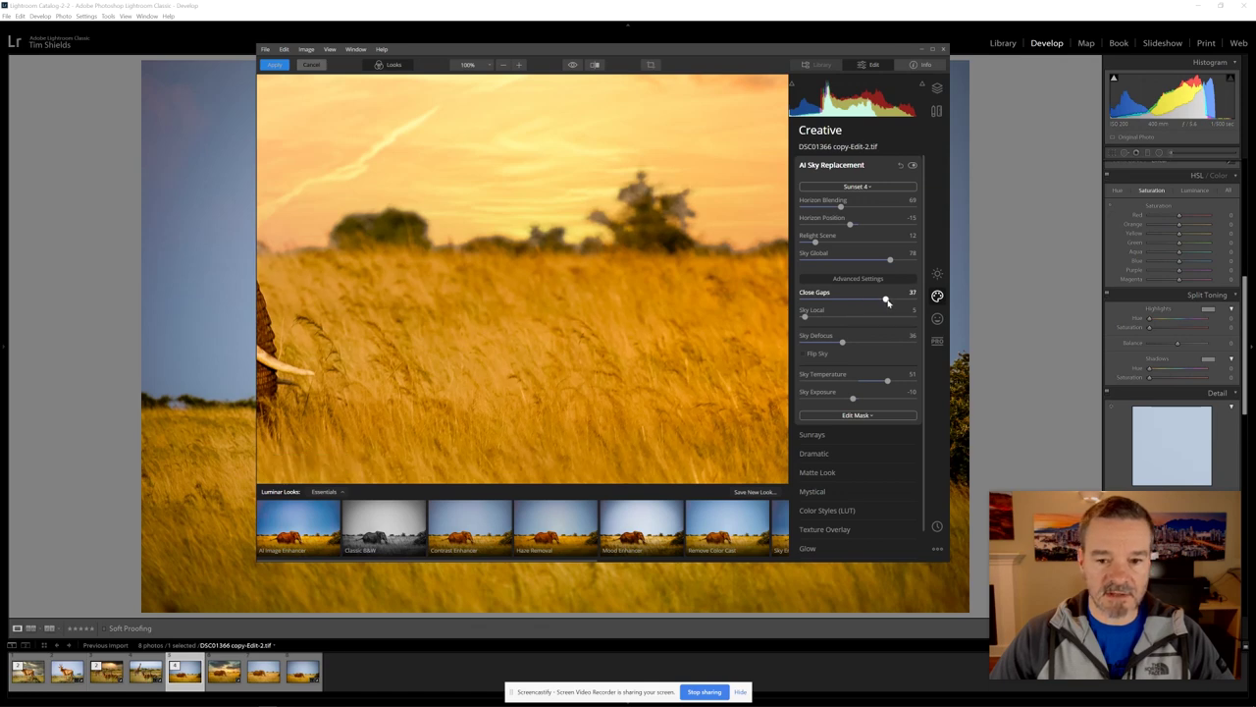
{"action": "left_click_drag", "start_coordinate": [887, 299], "coordinate": [801, 306]}
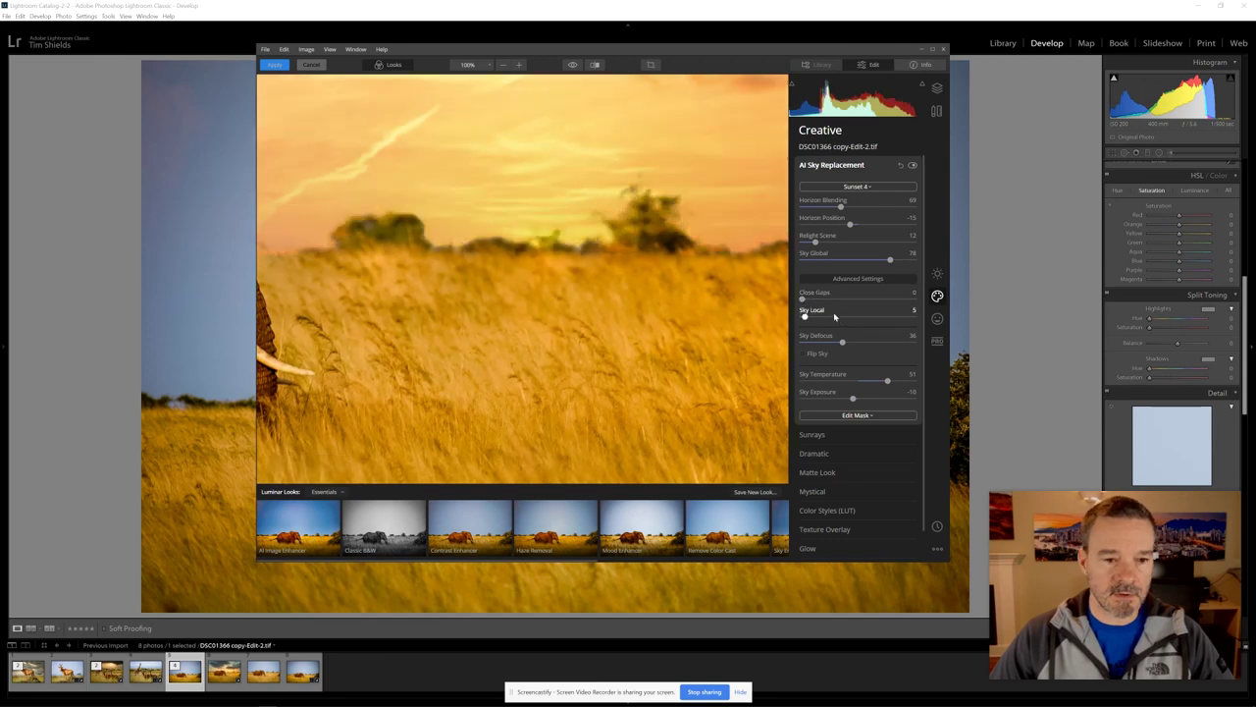
{"action": "left_click_drag", "start_coordinate": [805, 316], "coordinate": [826, 316]}
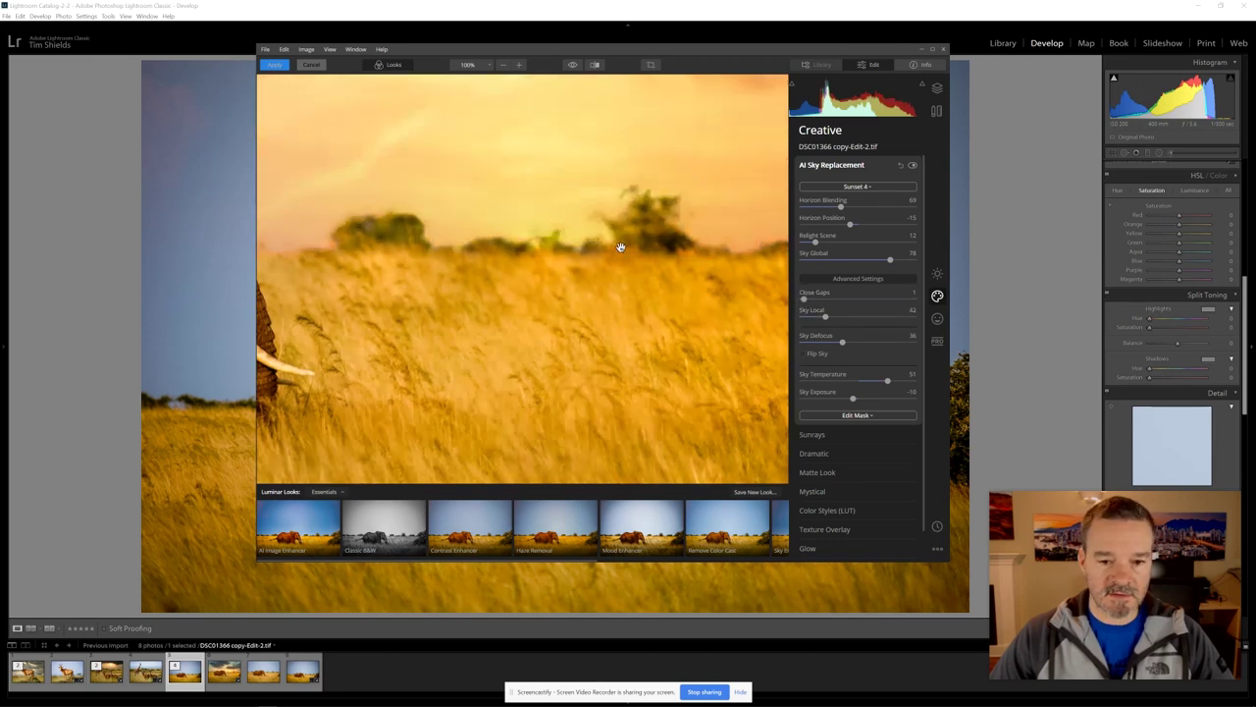
{"action": "left_click", "coordinate": [621, 249]}
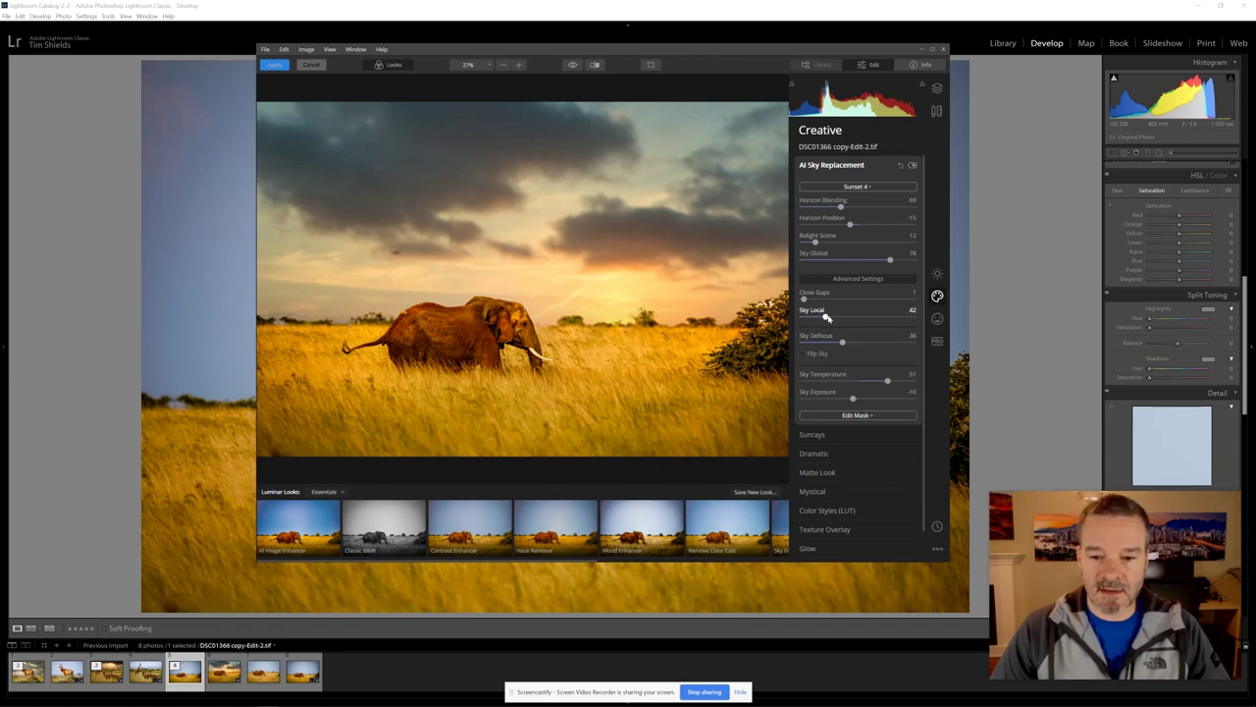
- Reduce Sky Local to 21 and apply the sky edits back to Lightroom
{"action": "left_click_drag", "start_coordinate": [825, 317], "coordinate": [814, 319]}
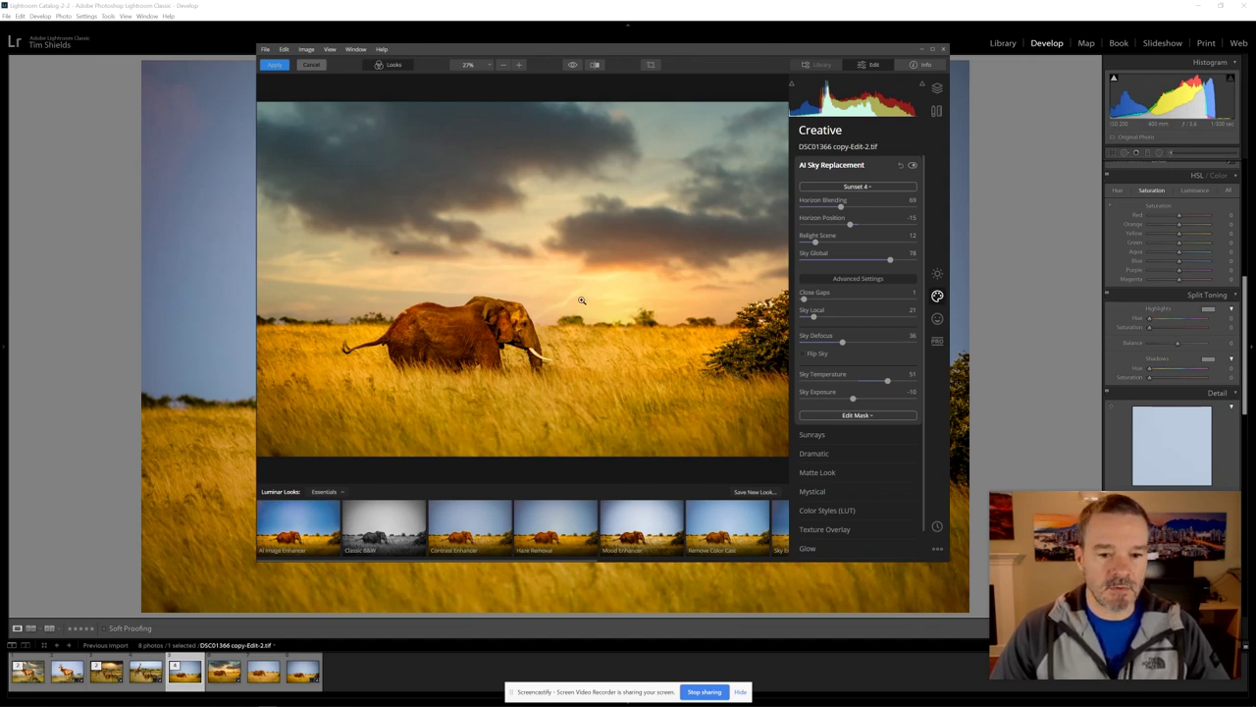
{"action": "left_click", "coordinate": [275, 66]}
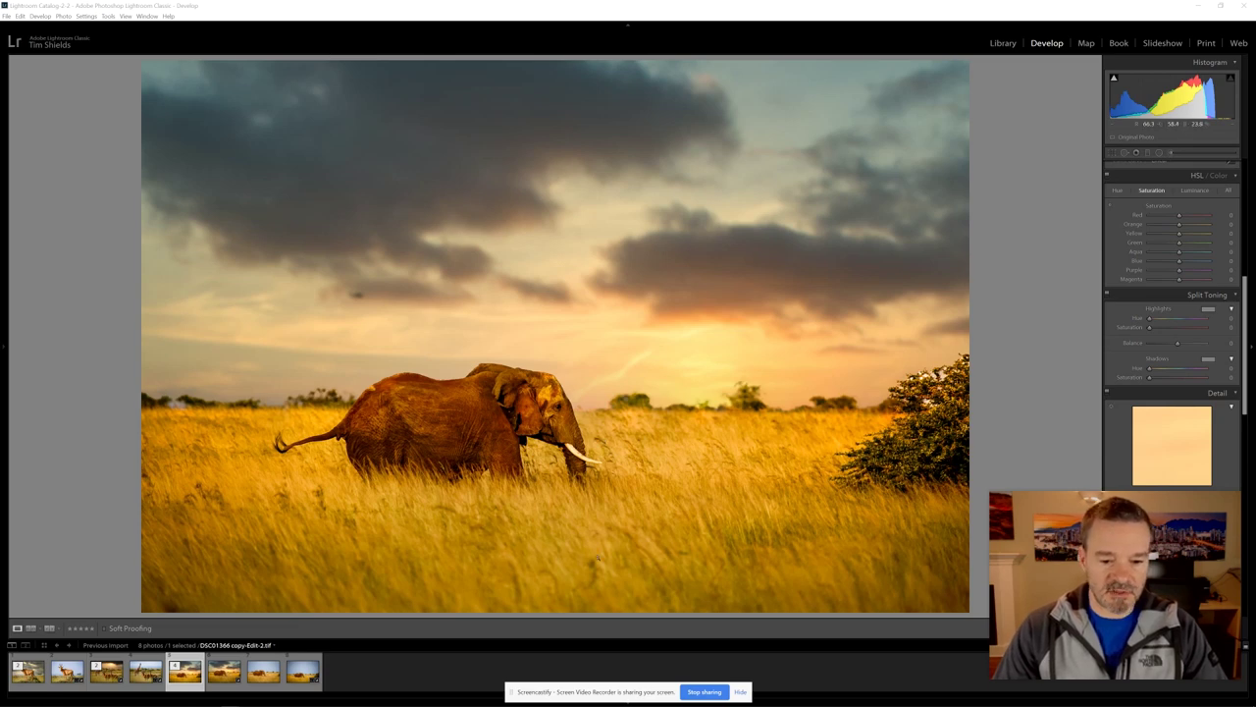
- Add a graduated filter rising from the bottom with lowered exposure over the foreground grass
{"action": "left_click", "coordinate": [1149, 155]}
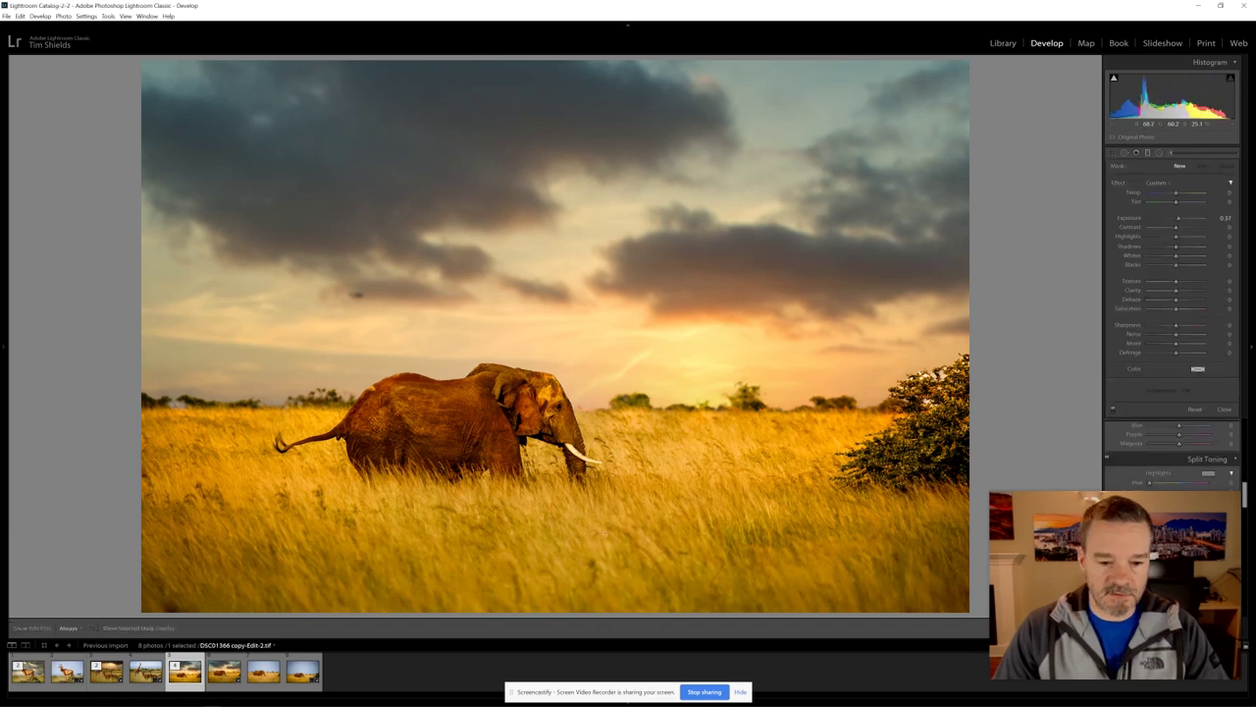
{"action": "left_click_drag", "start_coordinate": [525, 567], "coordinate": [524, 376]}
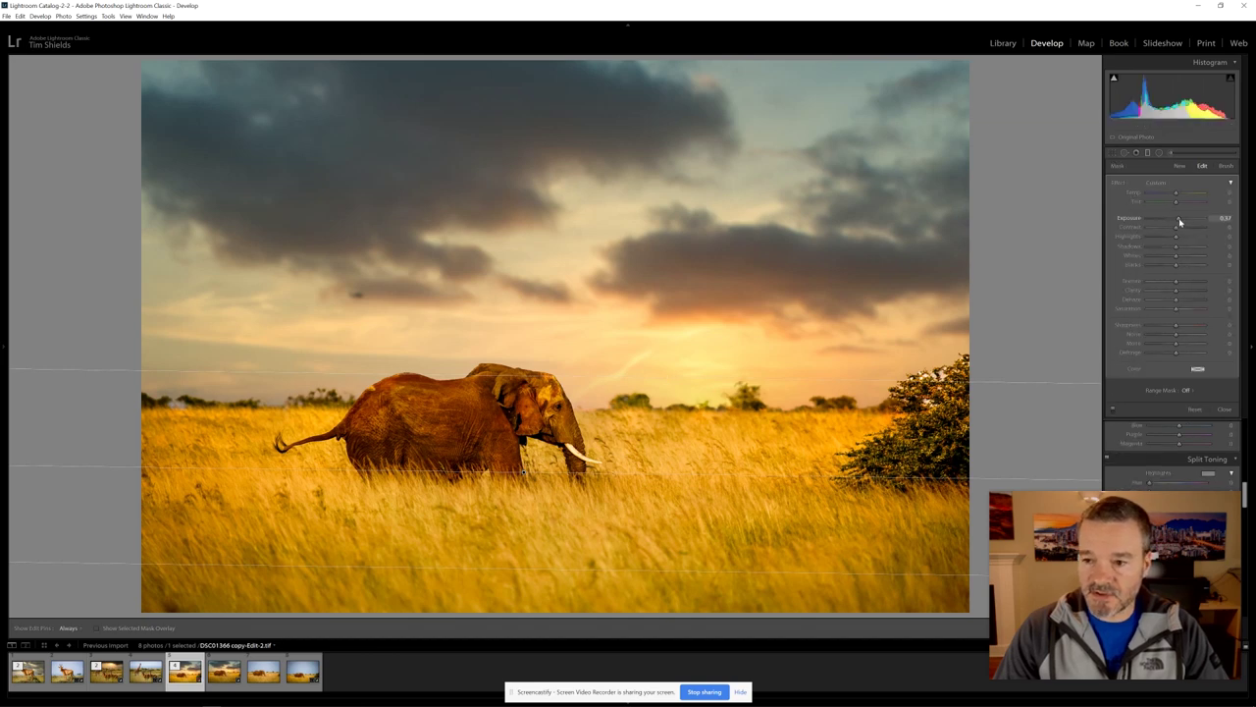
{"action": "left_click_drag", "start_coordinate": [1179, 222], "coordinate": [1172, 229]}
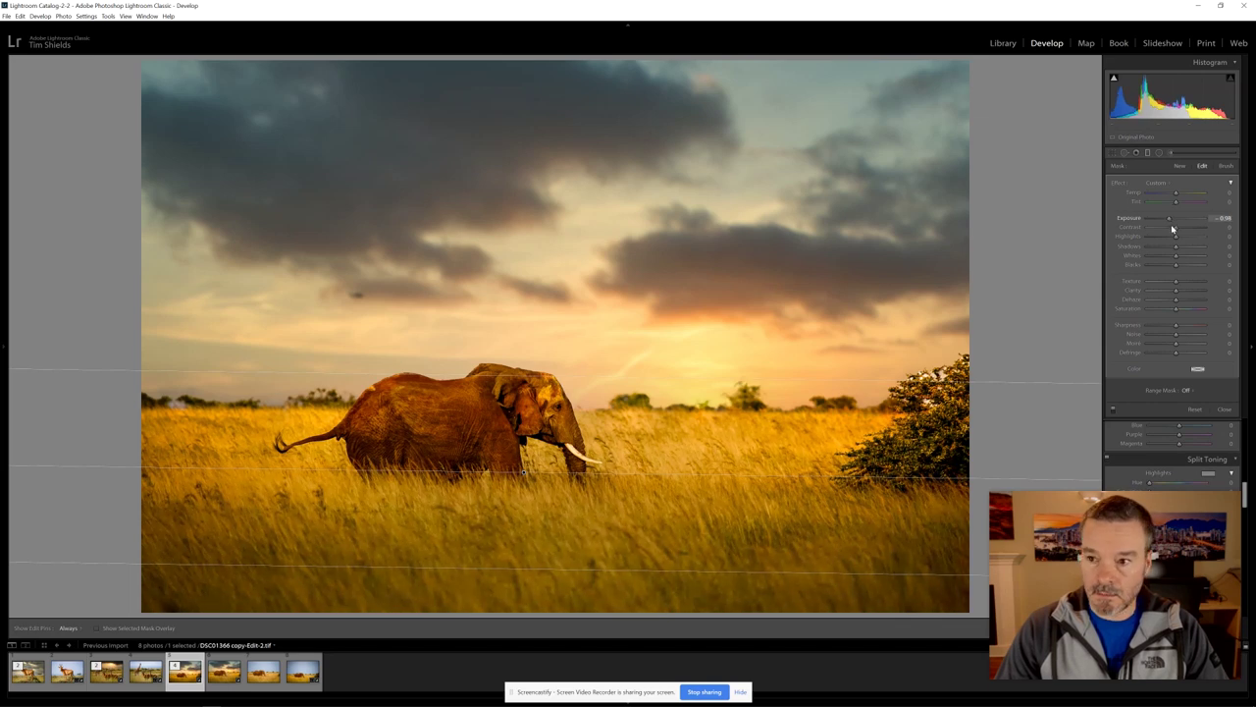
{"action": "left_click", "coordinate": [1044, 234]}
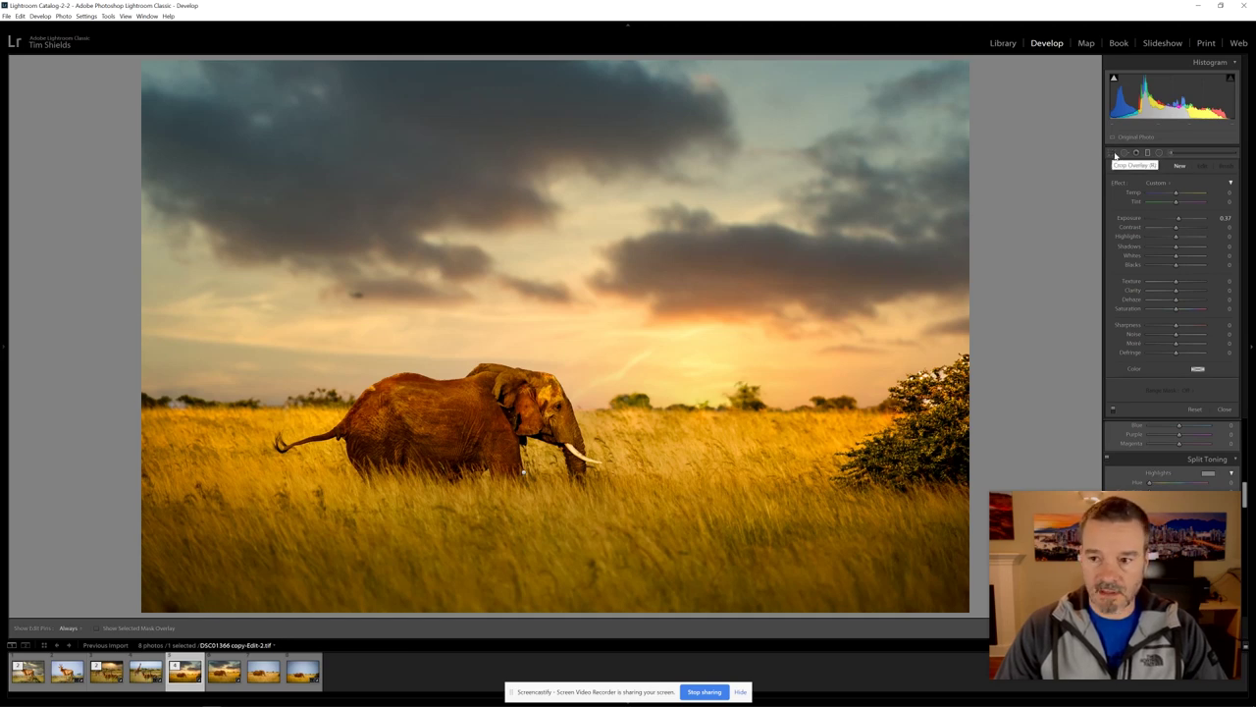
- Crop in from the top-right corner and reframe so the elephant sits larger and left
{"action": "left_click", "coordinate": [1113, 154]}
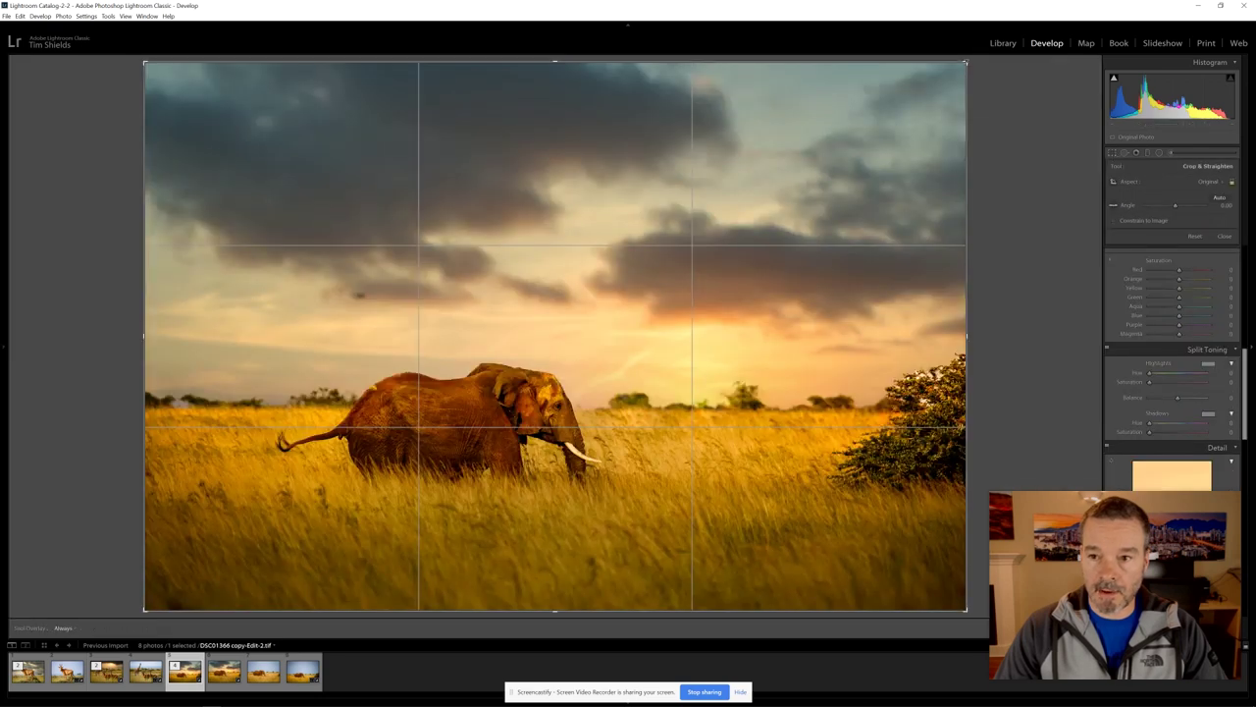
{"action": "left_click_drag", "start_coordinate": [964, 75], "coordinate": [923, 110]}
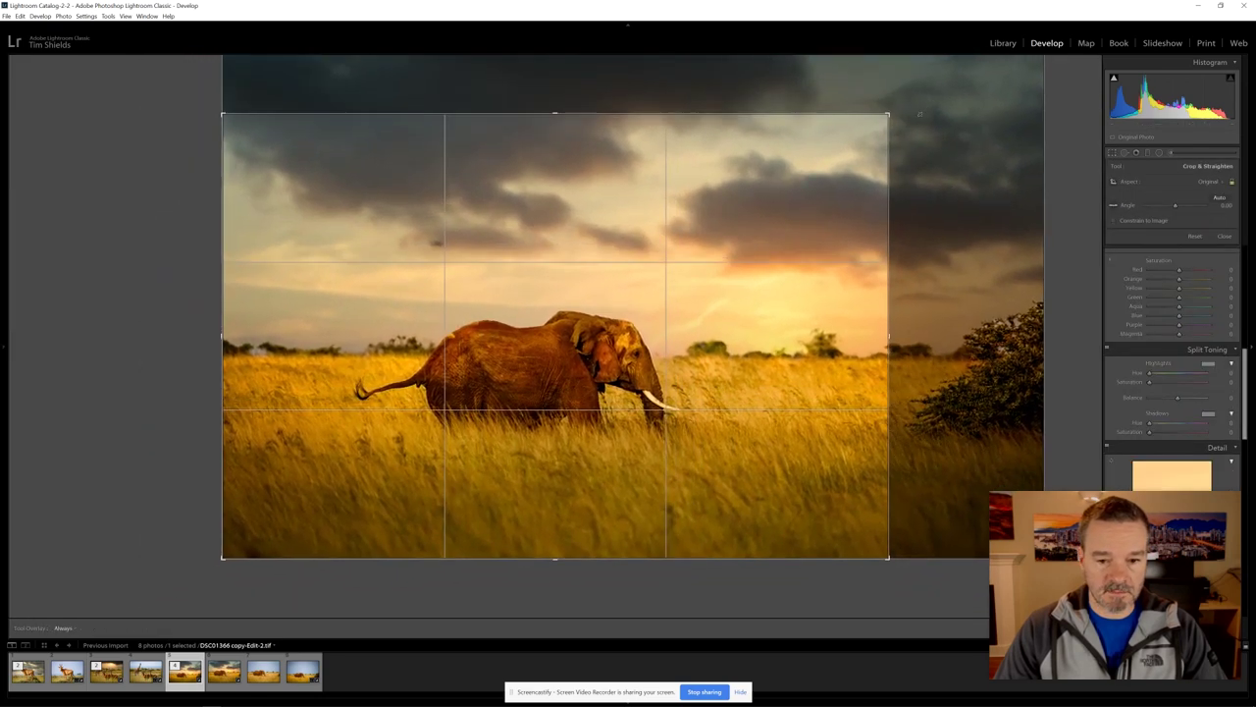
{"action": "left_click_drag", "start_coordinate": [825, 194], "coordinate": [729, 217]}
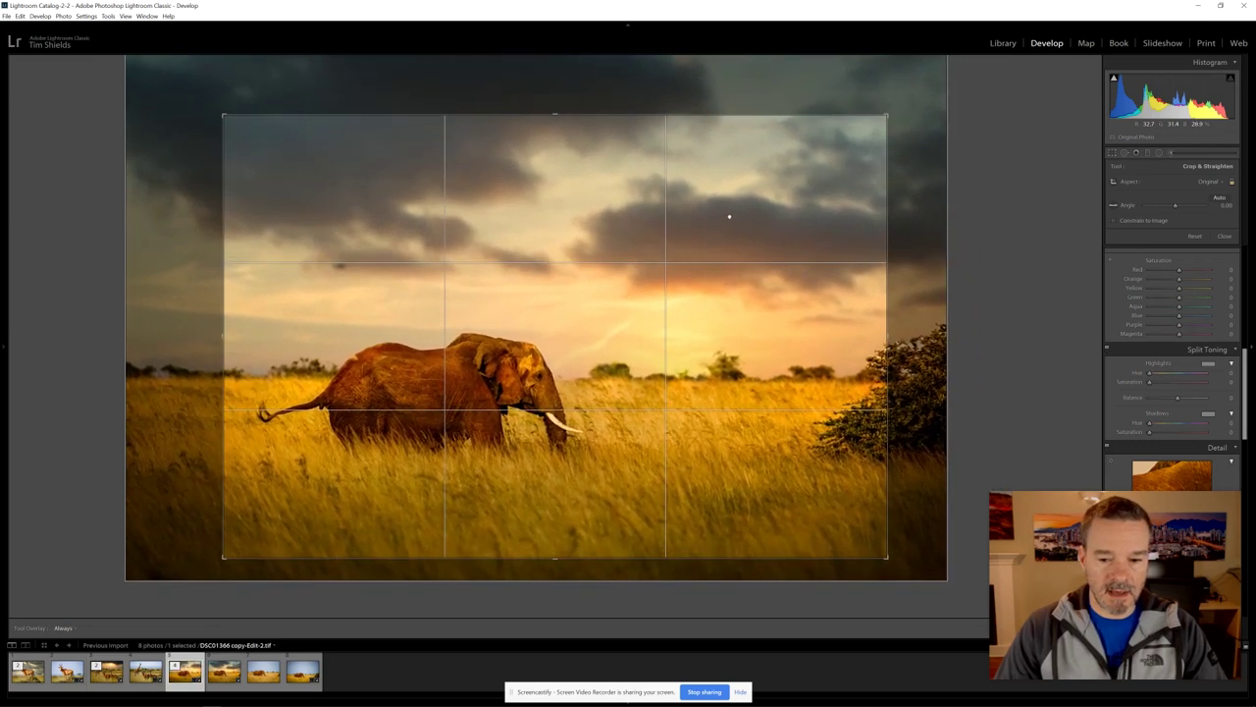
{"action": "left_click_drag", "start_coordinate": [730, 217], "coordinate": [737, 219]}
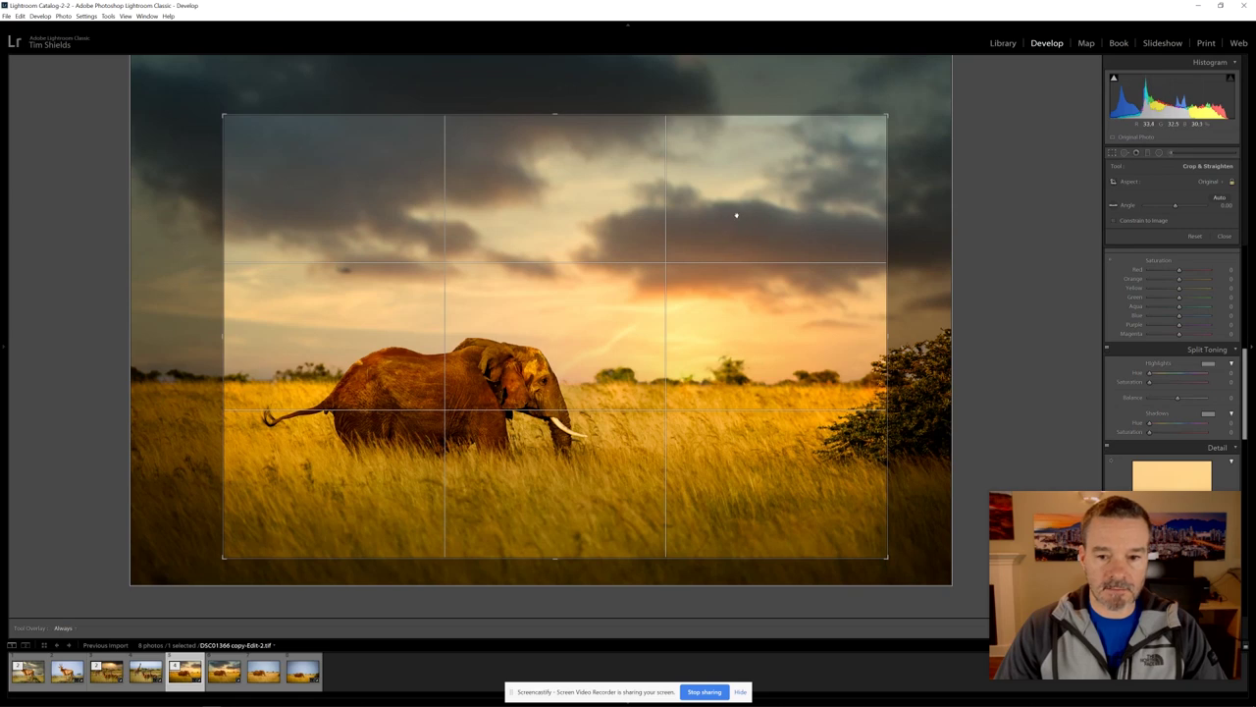
{"action": "key", "text": "Return"}
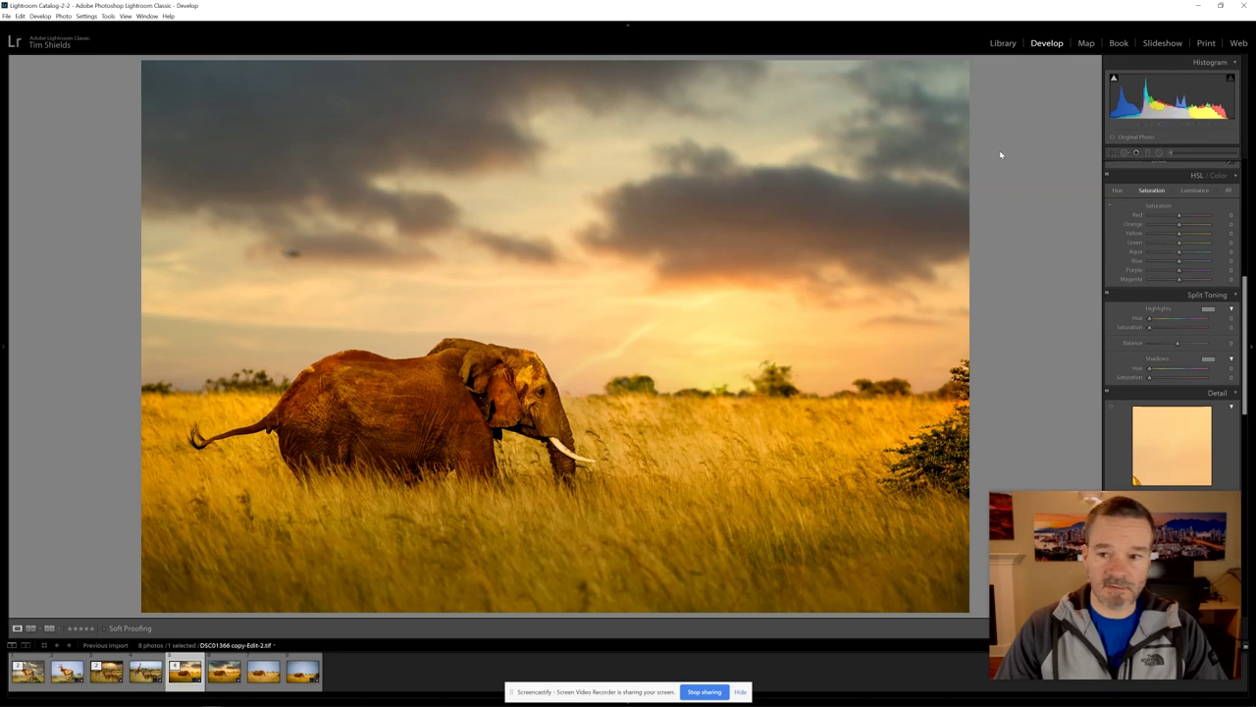
- Heal the dark speck in the upper-left sky with Spot Removal
{"action": "left_click", "coordinate": [1127, 154]}
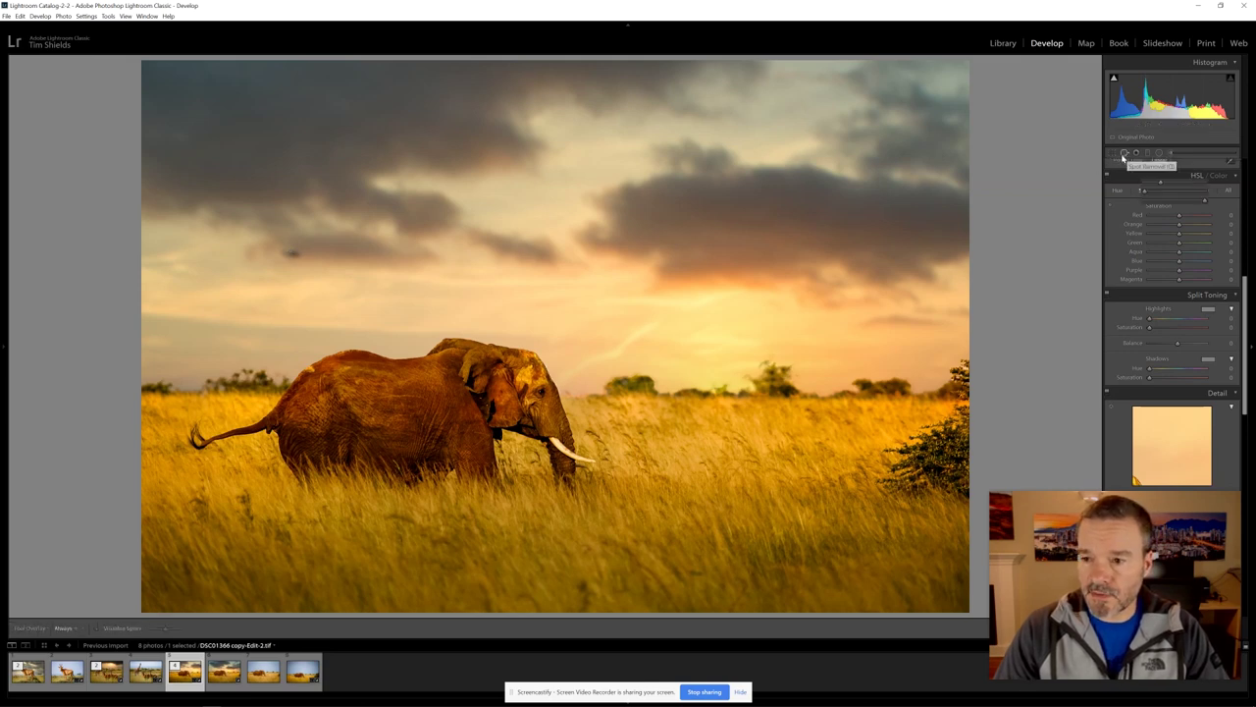
{"action": "left_click", "coordinate": [295, 254]}
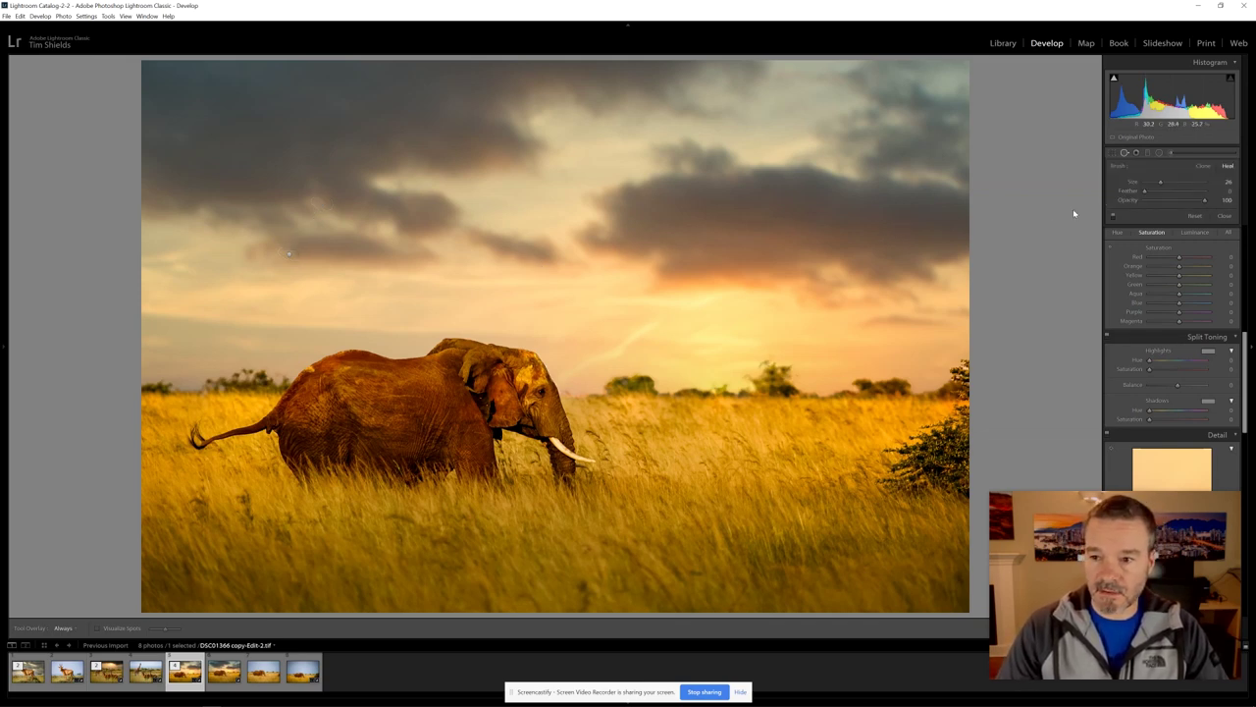
{"action": "key", "text": "q"}
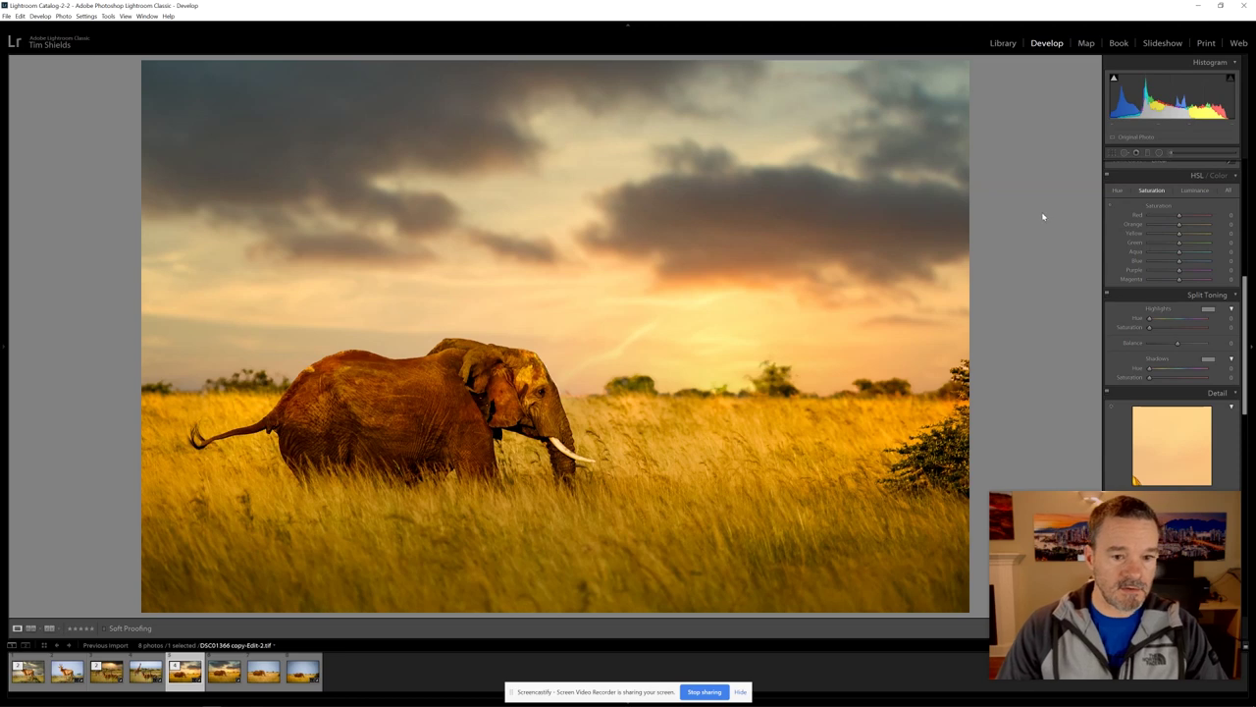